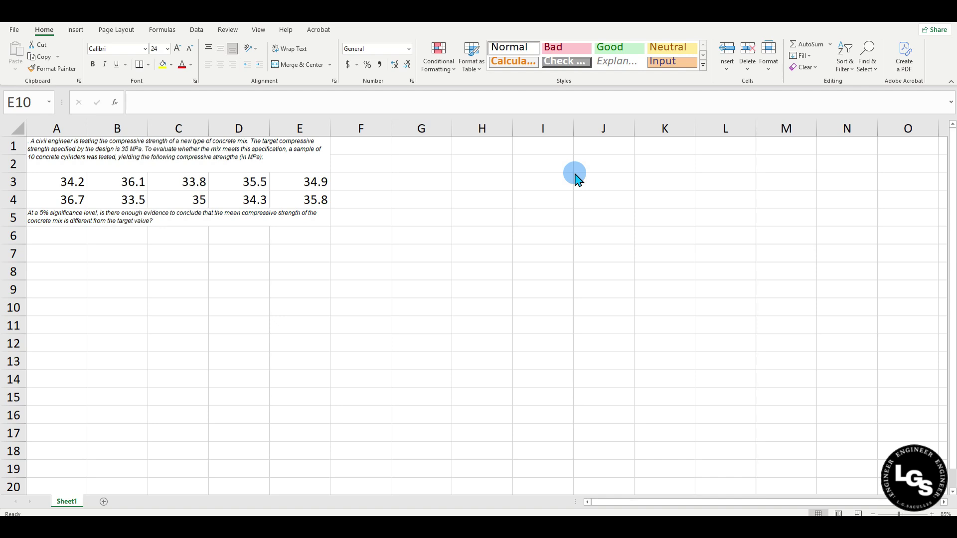
pyautogui.click(74, 184)
pyautogui.moveTo(133, 192); pyautogui.dragTo(299, 208)
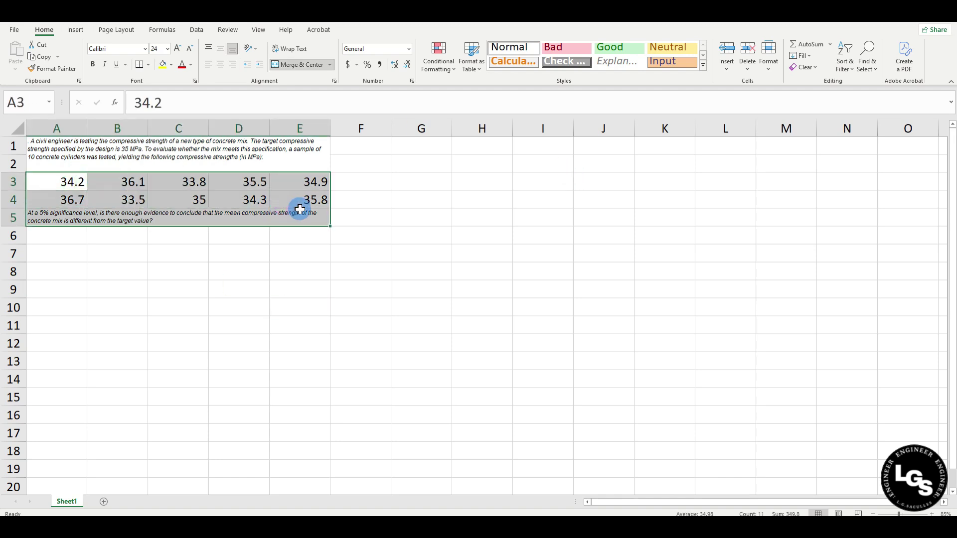
pyautogui.click(234, 254)
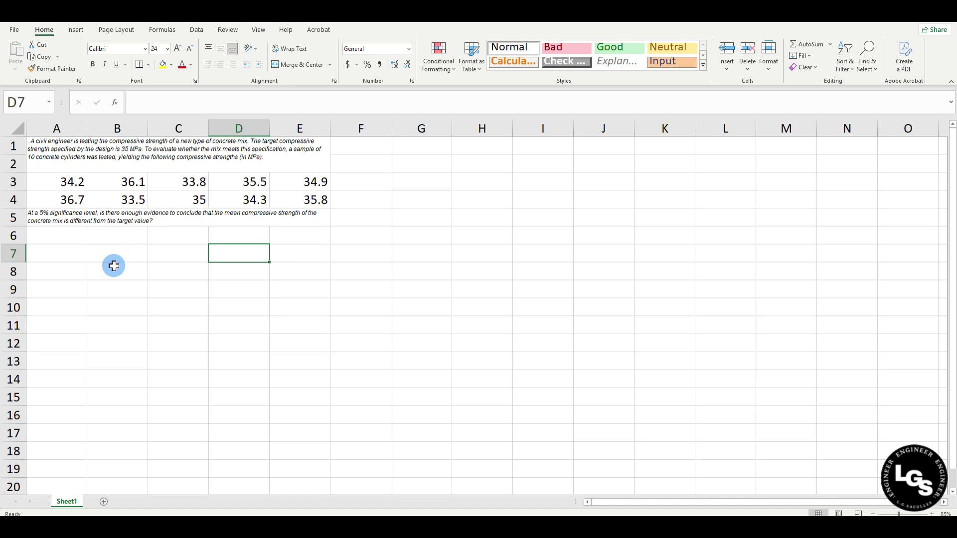
# Label cell A7 "Hypothesized mean" below the problem statement.
pyautogui.click(73, 250)
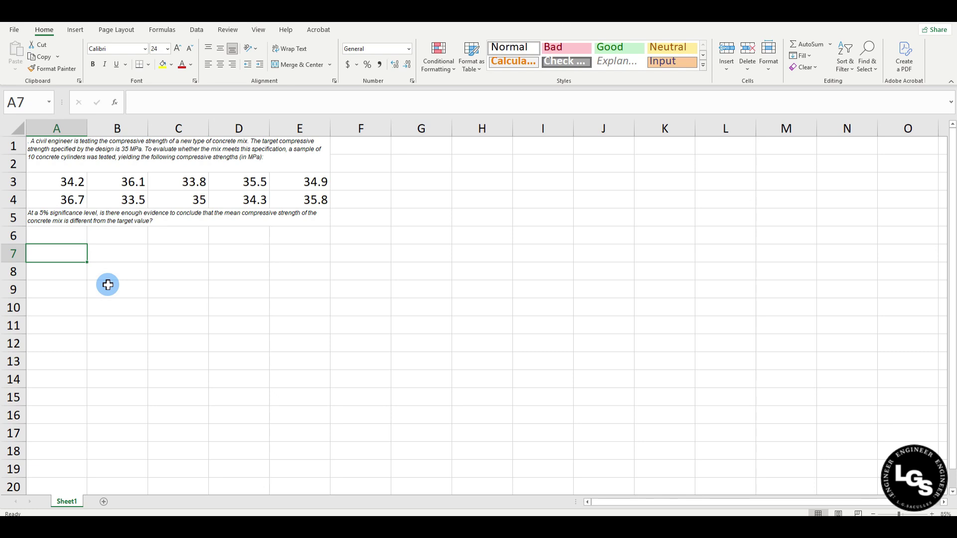
pyautogui.write('Hy')
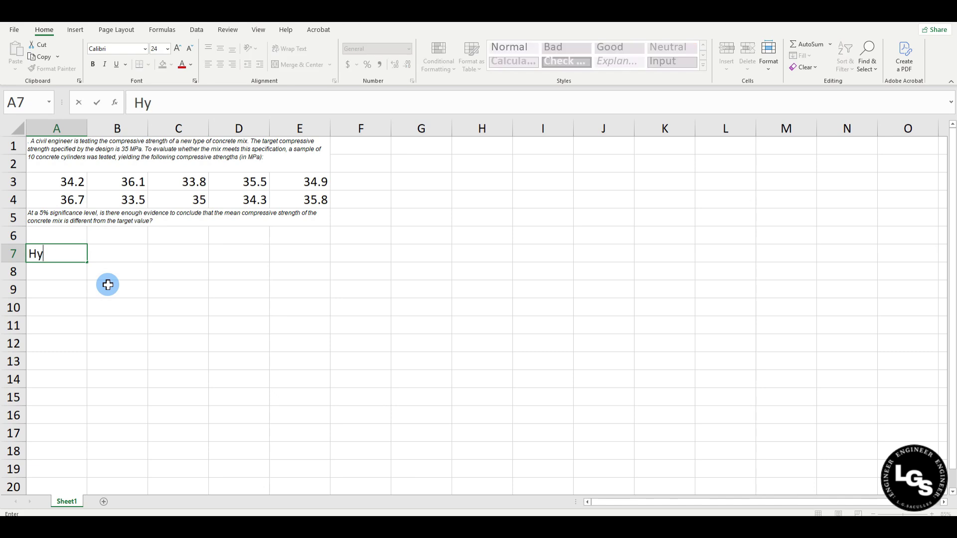
pyautogui.write('pothesized')
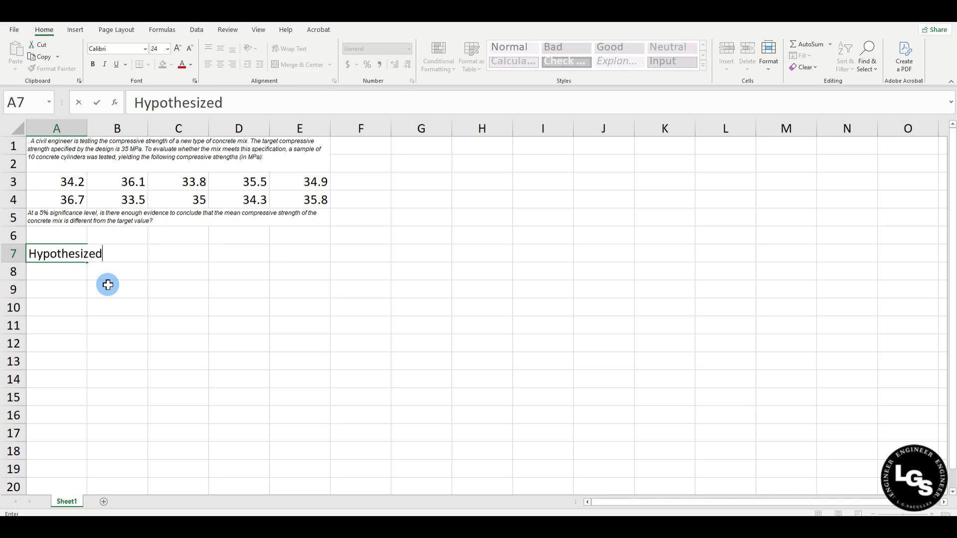
pyautogui.write(' meam')
pyautogui.click(107, 280)
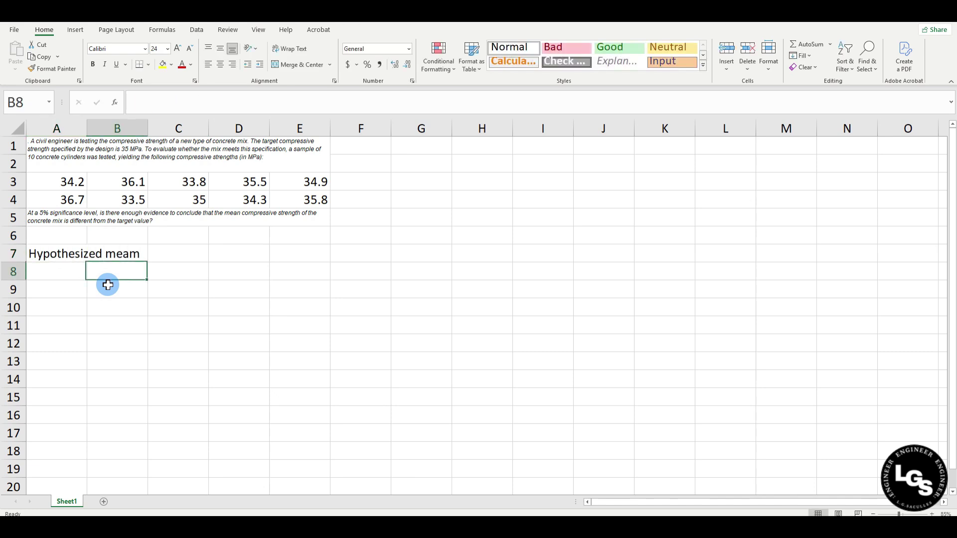
pyautogui.click(58, 252)
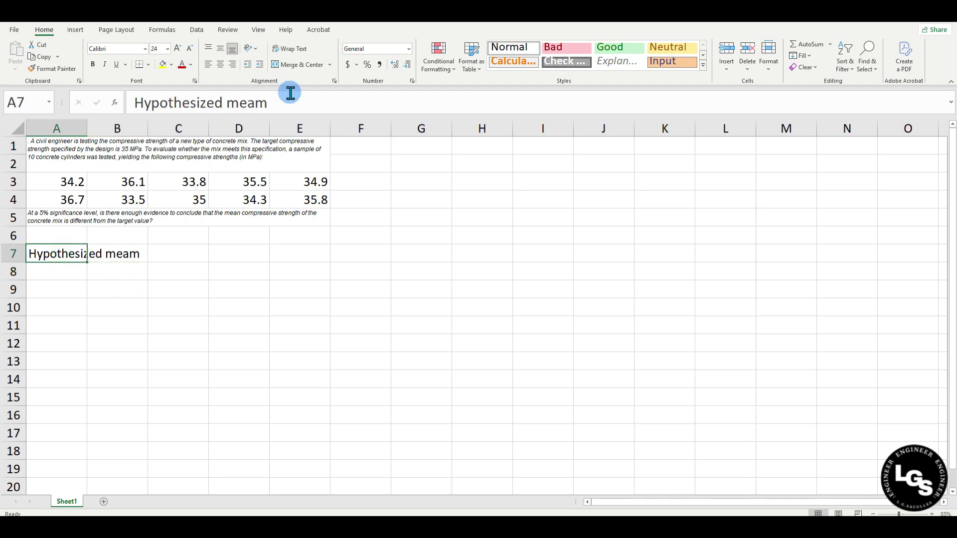
pyautogui.click(292, 101)
pyautogui.press('BackSpace')
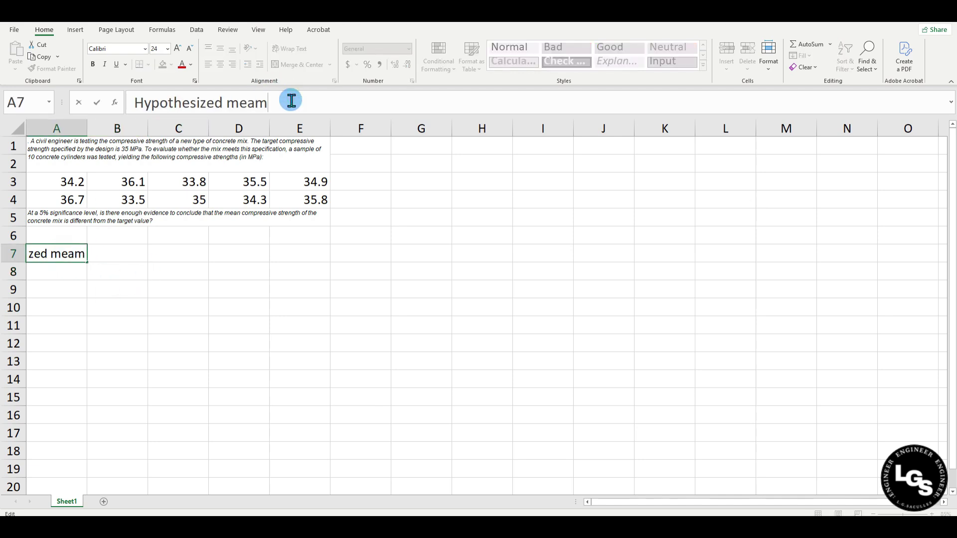
pyautogui.write('n')
pyautogui.press('Return')
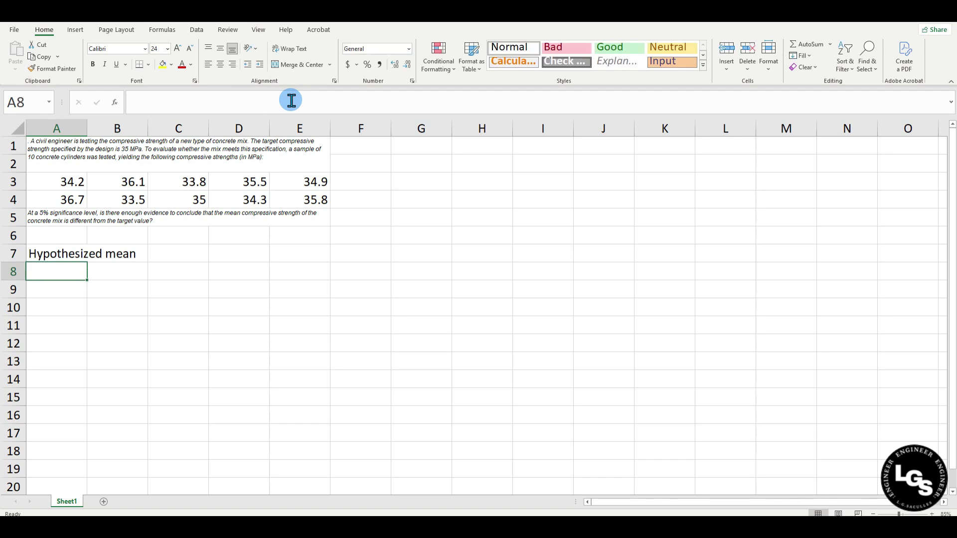
# Enter the hypothesized mean of 35 in C7 with the unit "Mpa" beside it in D7.
pyautogui.click(196, 255)
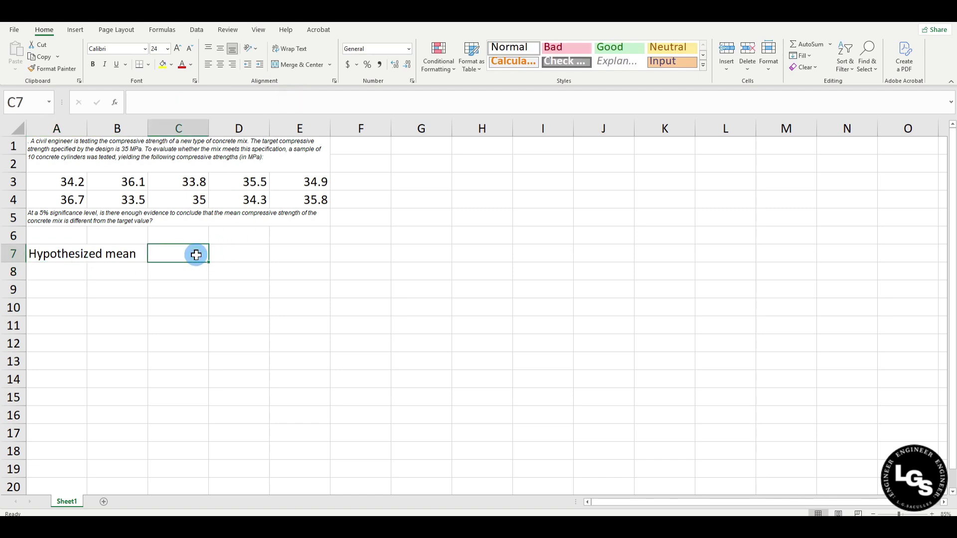
pyautogui.write('35')
pyautogui.press('Tab')
pyautogui.write('MPa')
pyautogui.press('Return')
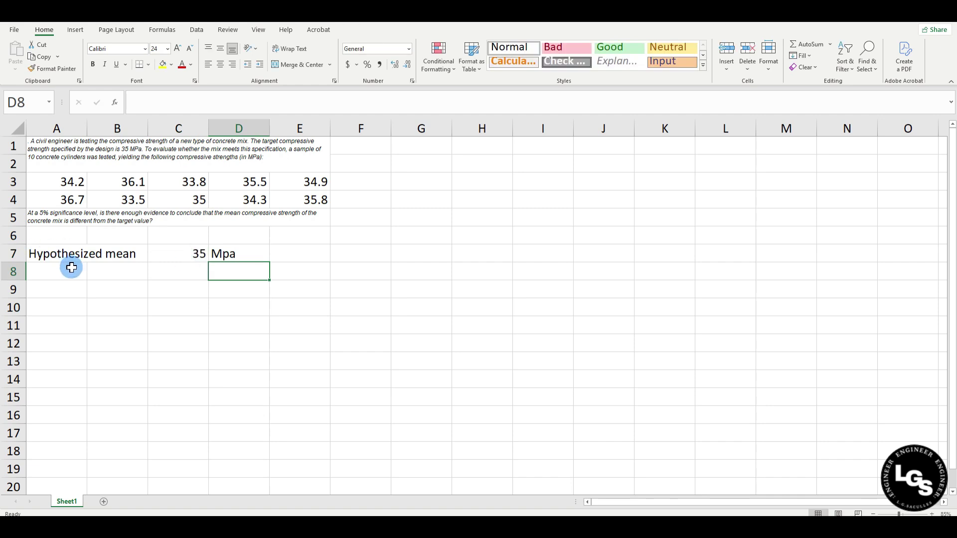
# Add the sample size in row 8, with the label "n" in A8 and 10 in C8.
pyautogui.click(72, 267)
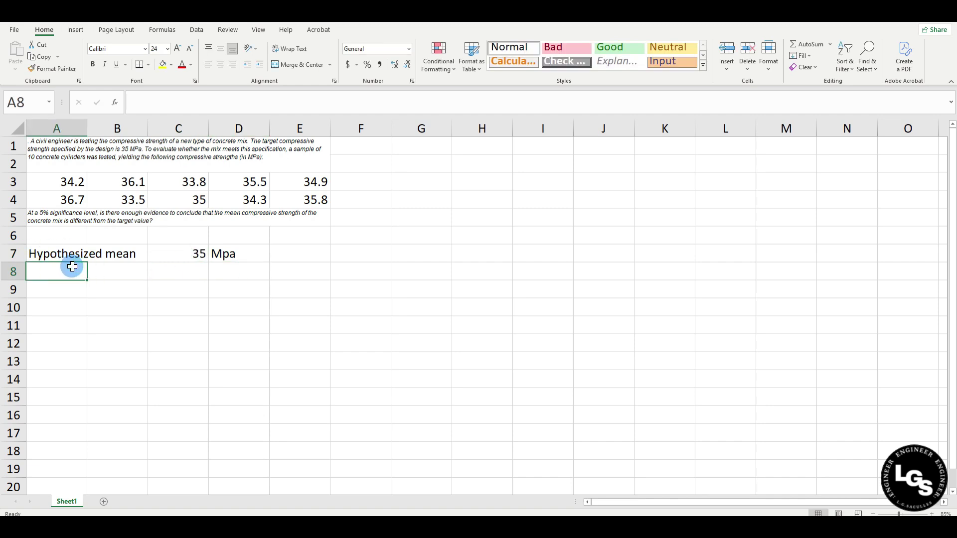
pyautogui.write('n')
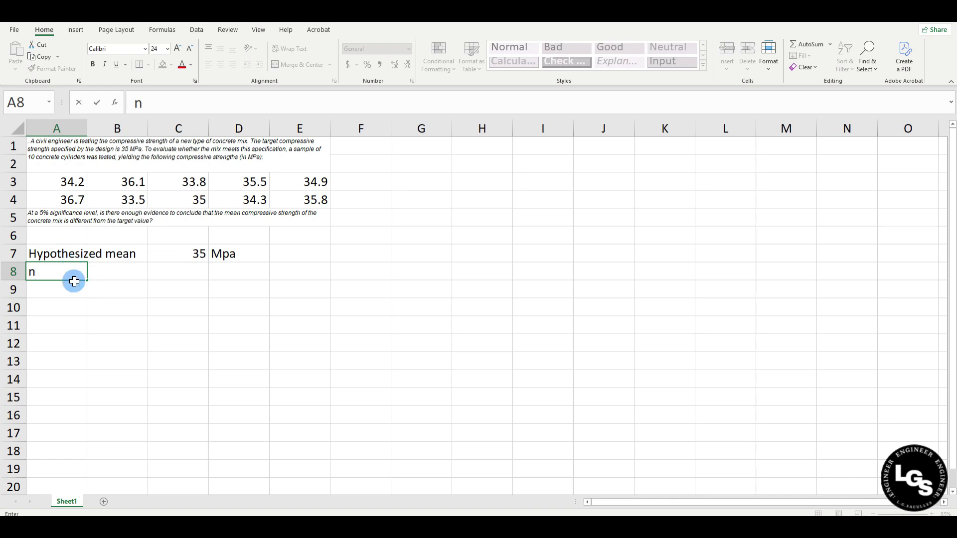
pyautogui.click(183, 267)
pyautogui.write('10')
pyautogui.press('Tab')
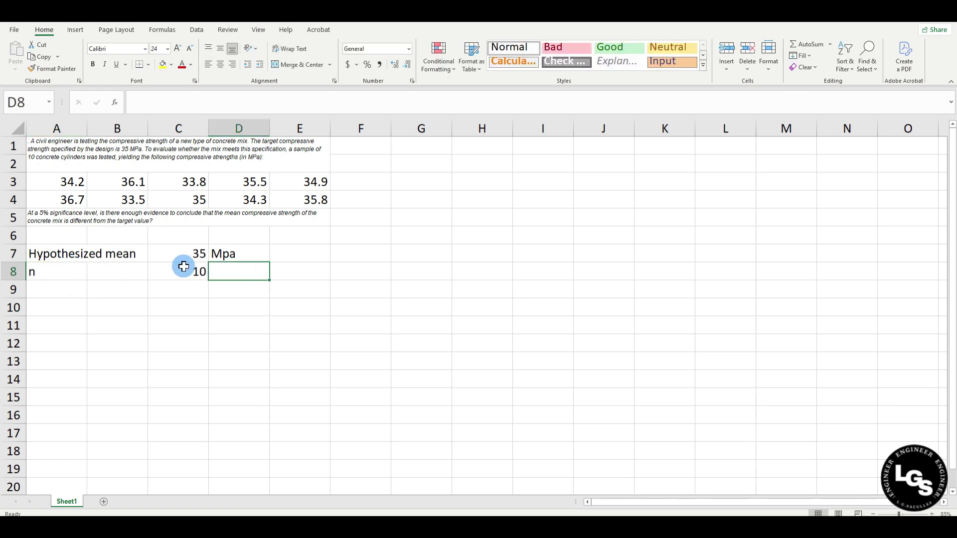
# Add a "level of significance" row in row 9 with the value 0.05 in C9.
pyautogui.click(66, 293)
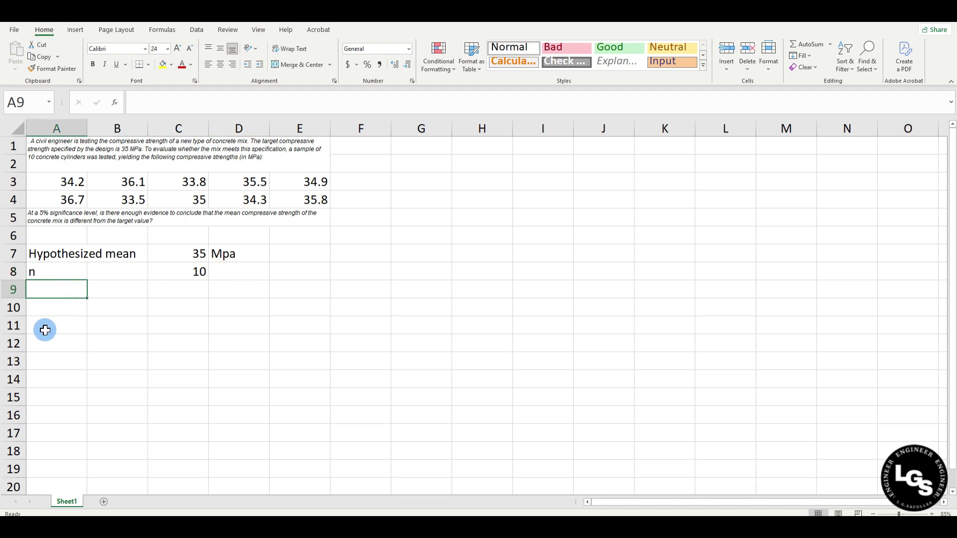
pyautogui.write('level o')
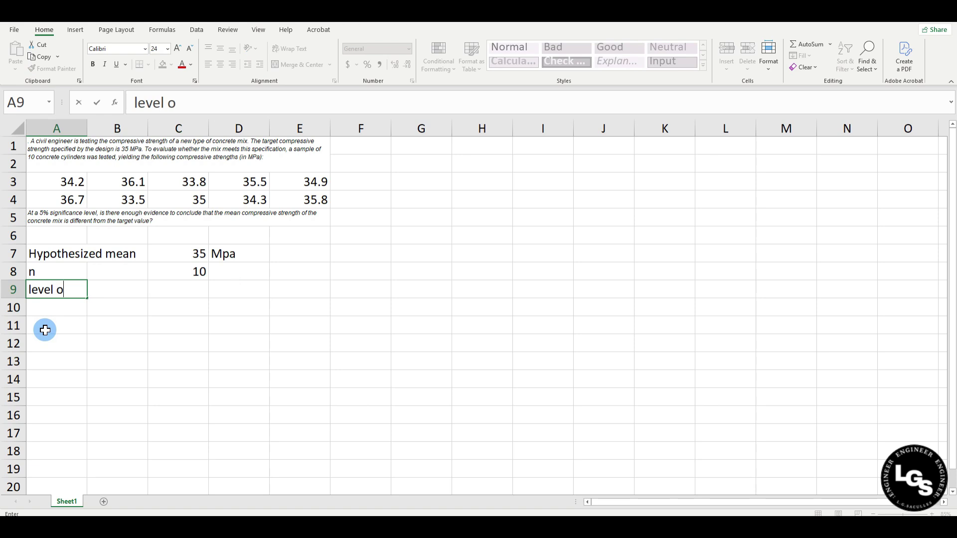
pyautogui.write('f significance')
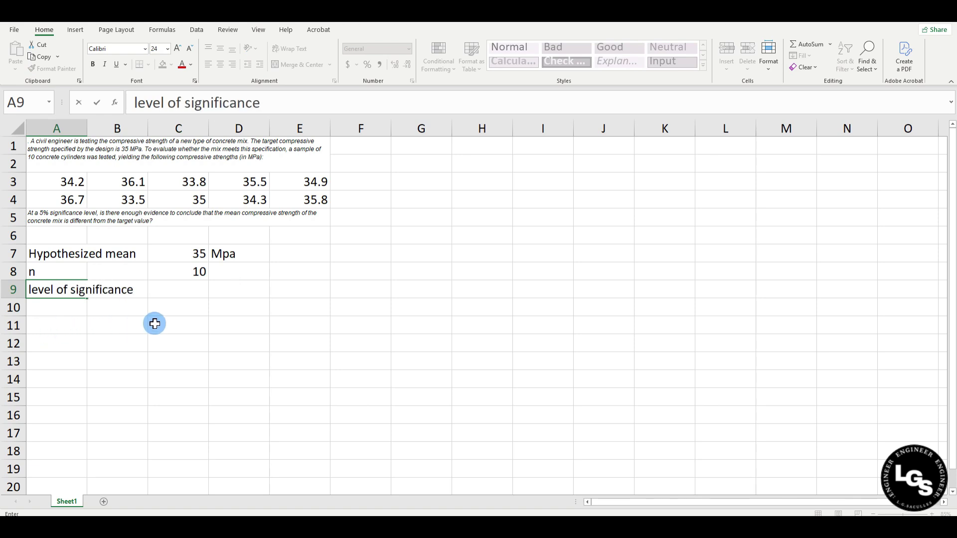
pyautogui.click(191, 287)
pyautogui.write('0.05')
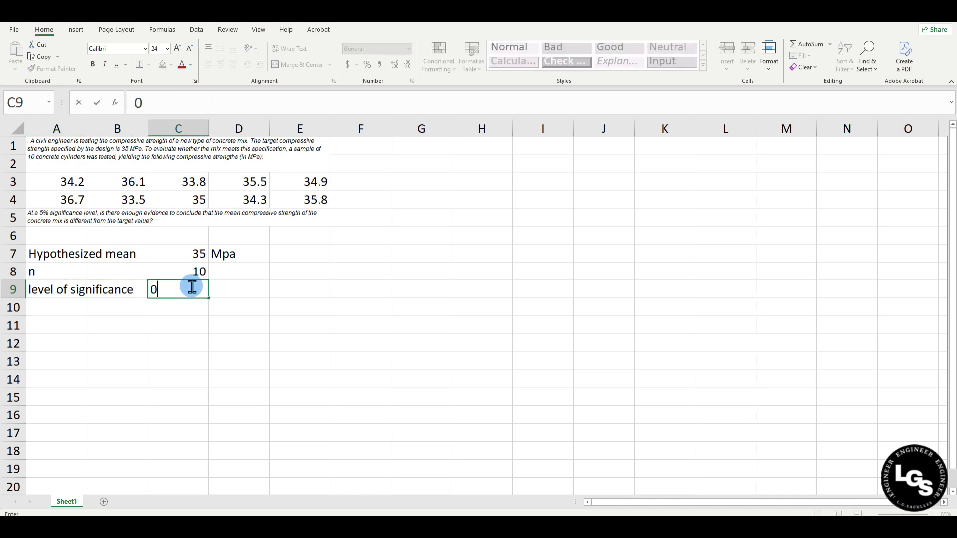
pyautogui.press('Return')
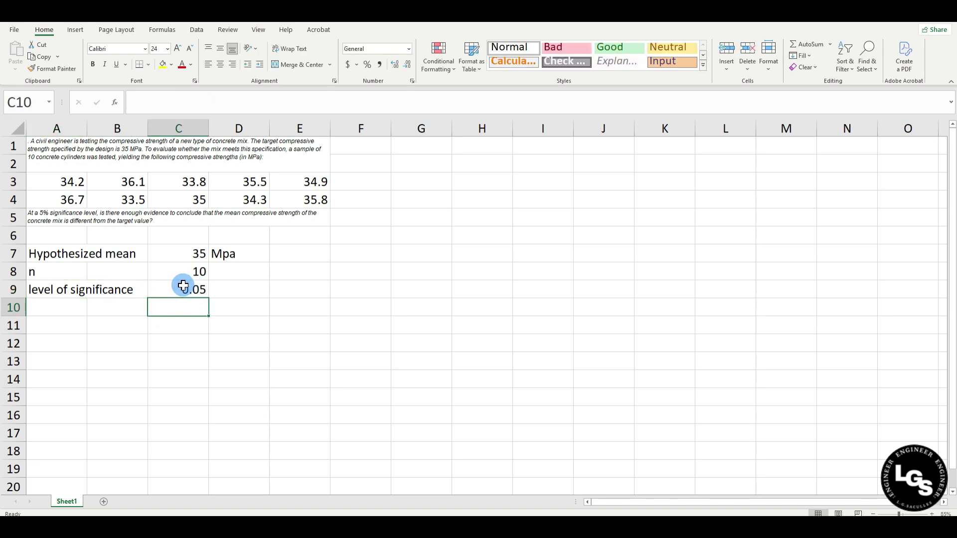
# Enter the hypothesis labels "Ho" in A11 and "H1" in A12.
pyautogui.click(43, 329)
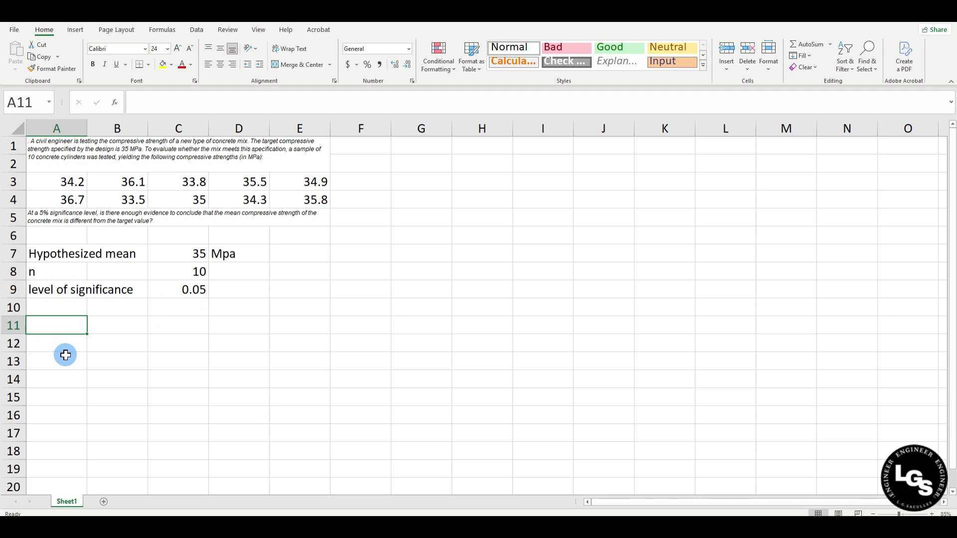
pyautogui.write('Ho')
pyautogui.press('Return')
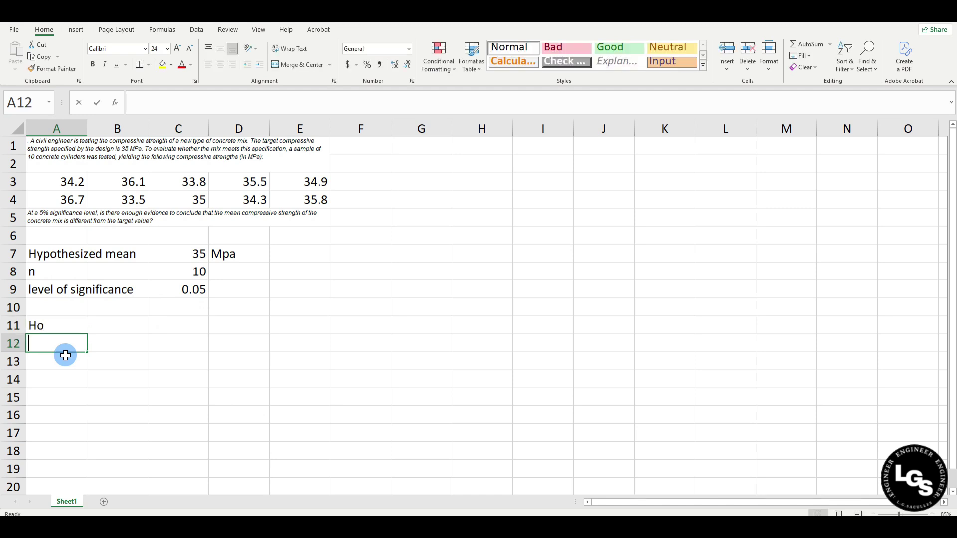
pyautogui.write('H1')
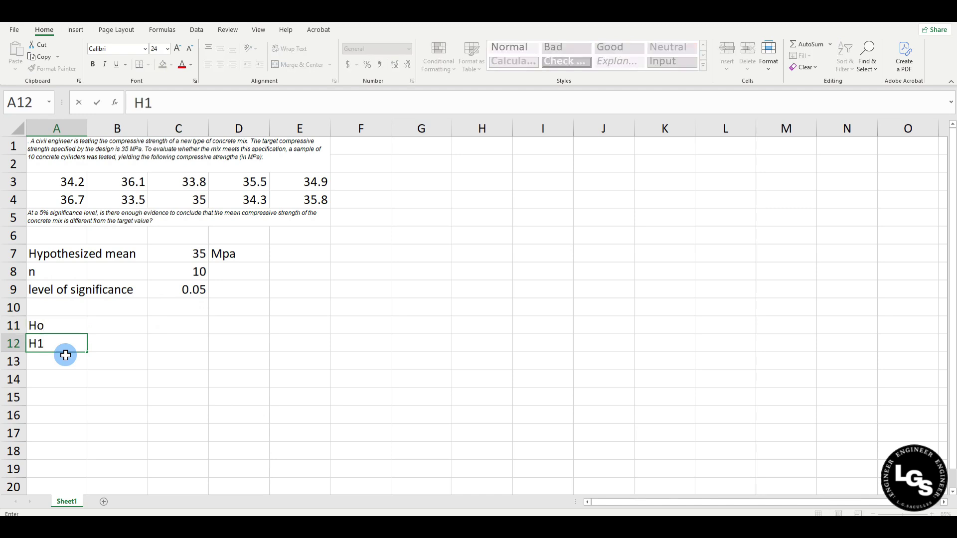
pyautogui.press('Return')
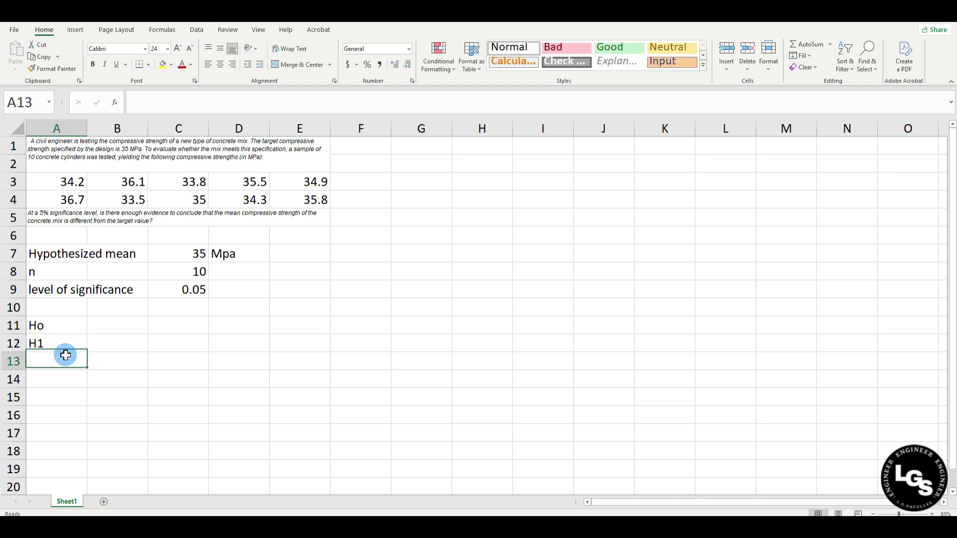
# Write the null hypothesis in B11 as "The compressive strength of the new mix = 35 Mpa".
pyautogui.click(107, 328)
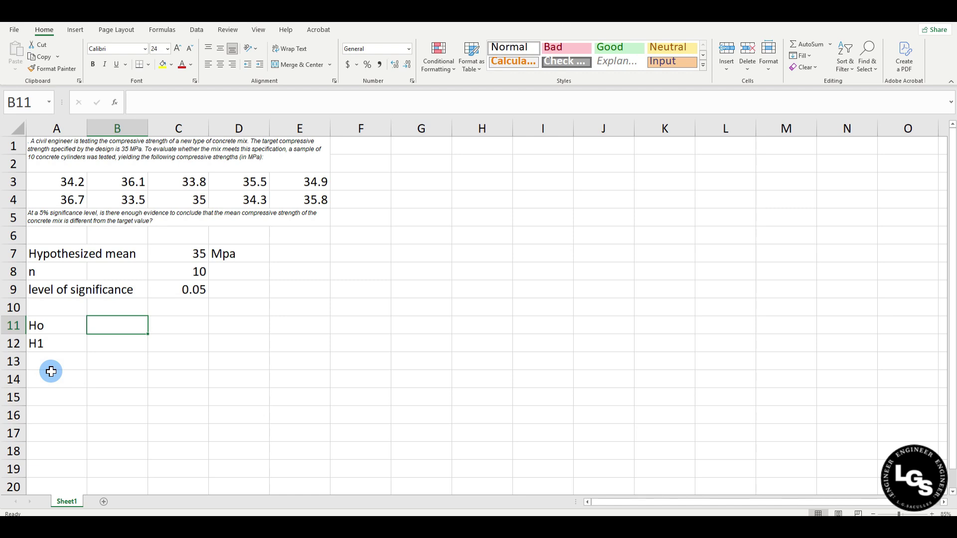
pyautogui.write('The co')
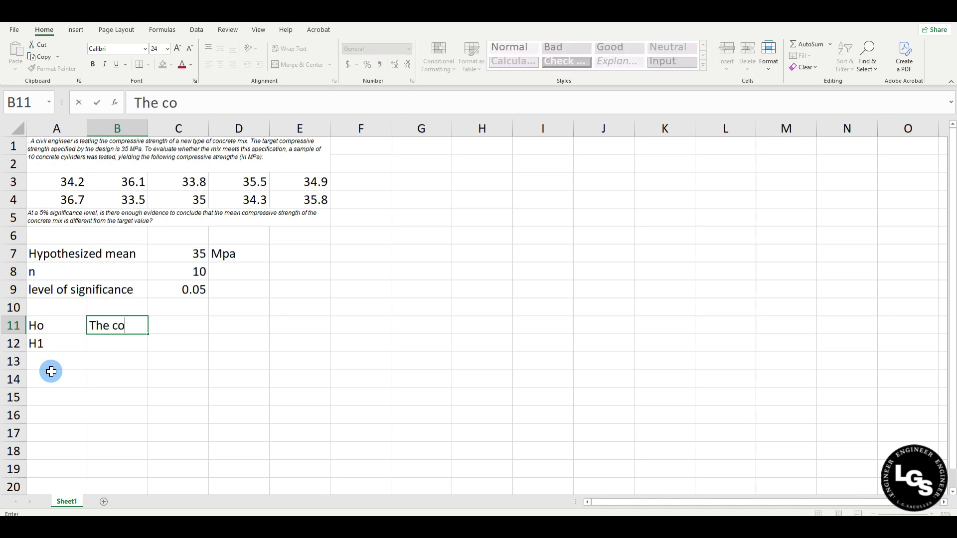
pyautogui.write('mpressive stren')
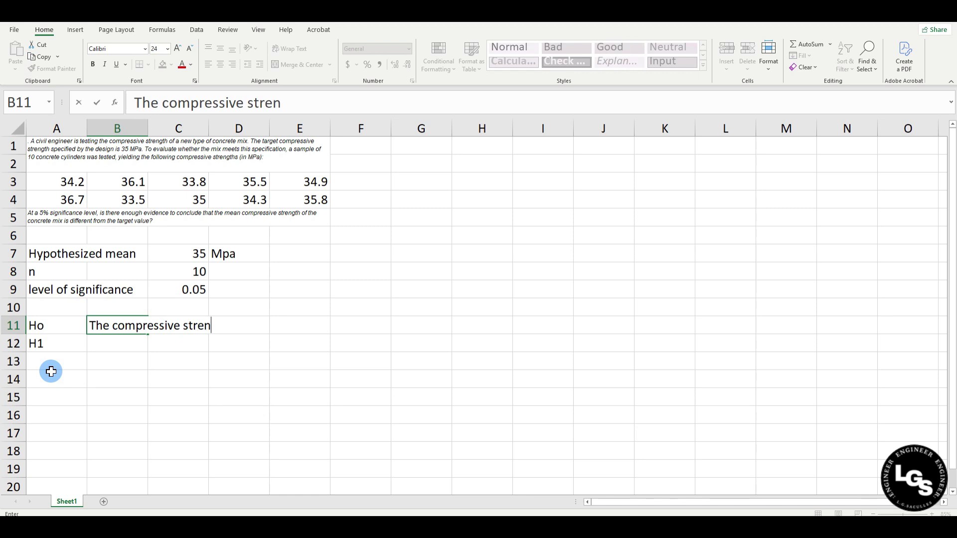
pyautogui.write('gth of th')
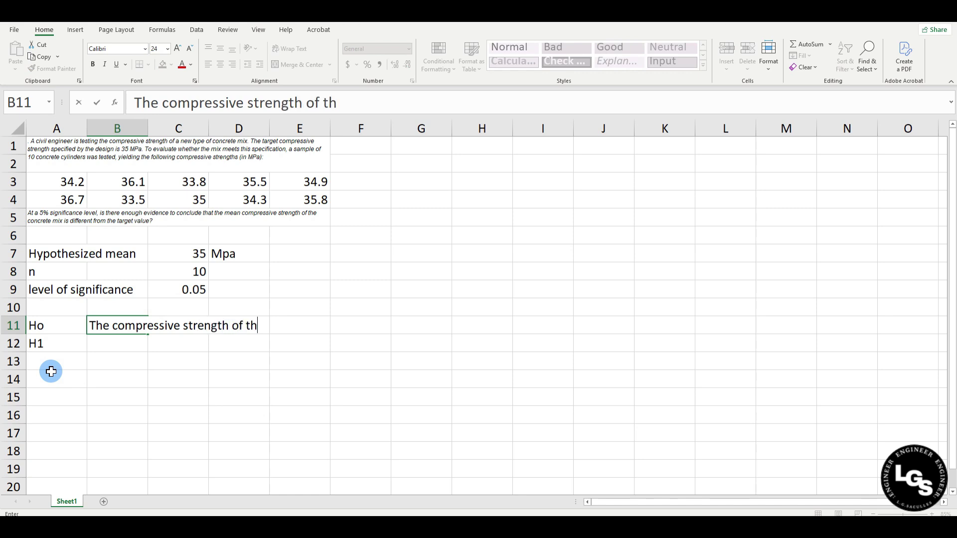
pyautogui.write('e new mix ')
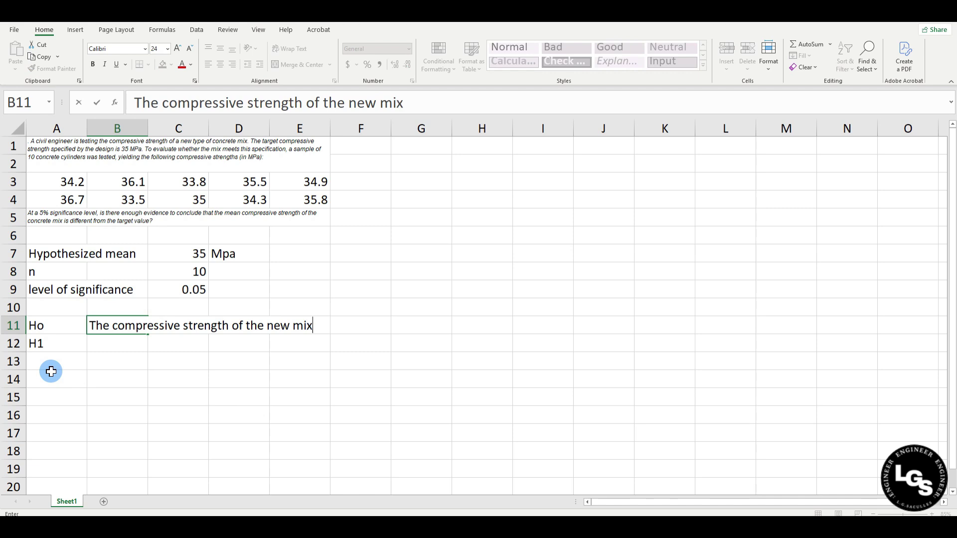
pyautogui.write('= 35 MPa')
pyautogui.press('Return')
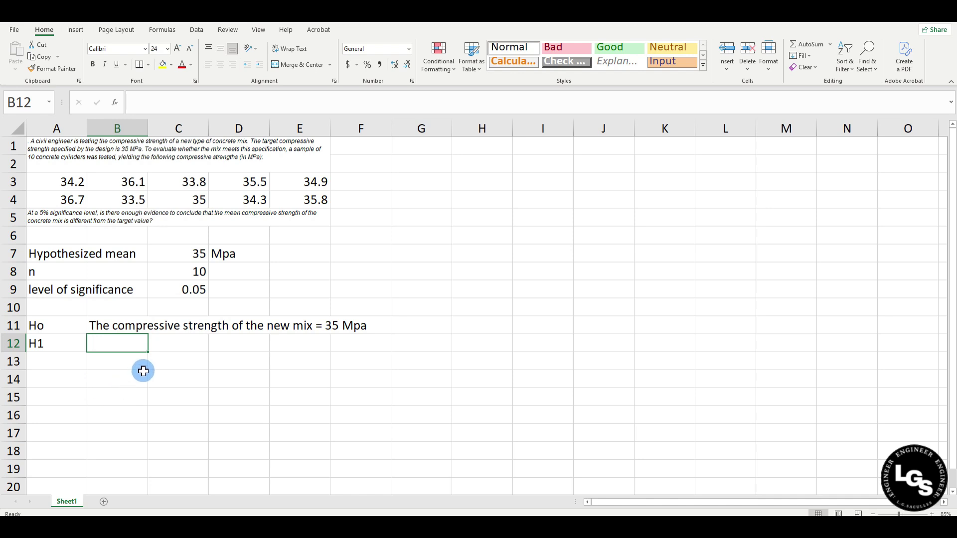
# Enter "The compressive strength of the new mix IS NOT EQUAL to 35 Mpa" in B12 and note "(TWO-TAILED TEST)" in B13.
pyautogui.write('Th')
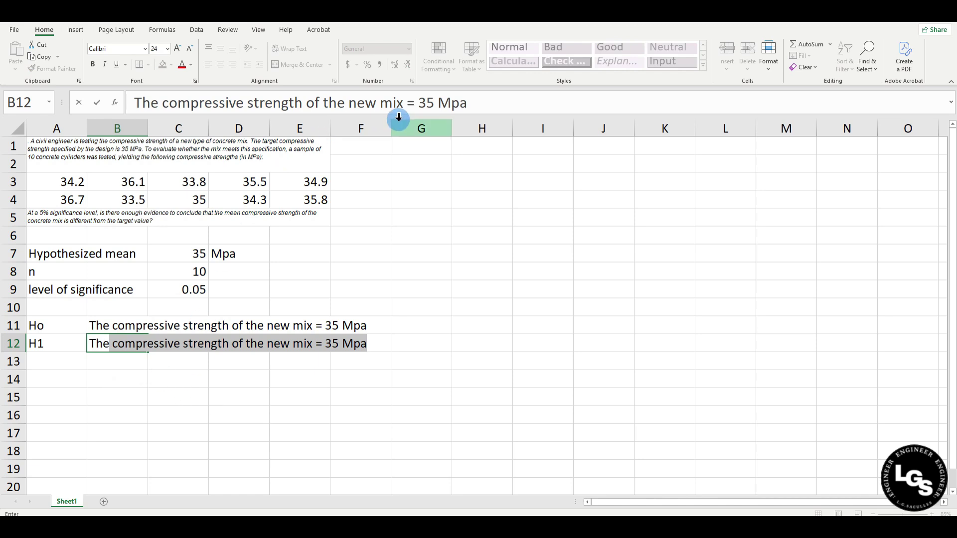
pyautogui.click(415, 105)
pyautogui.press('BackSpace')
pyautogui.write('IS NOT EQU')
pyautogui.write('AL')
pyautogui.write(' to')
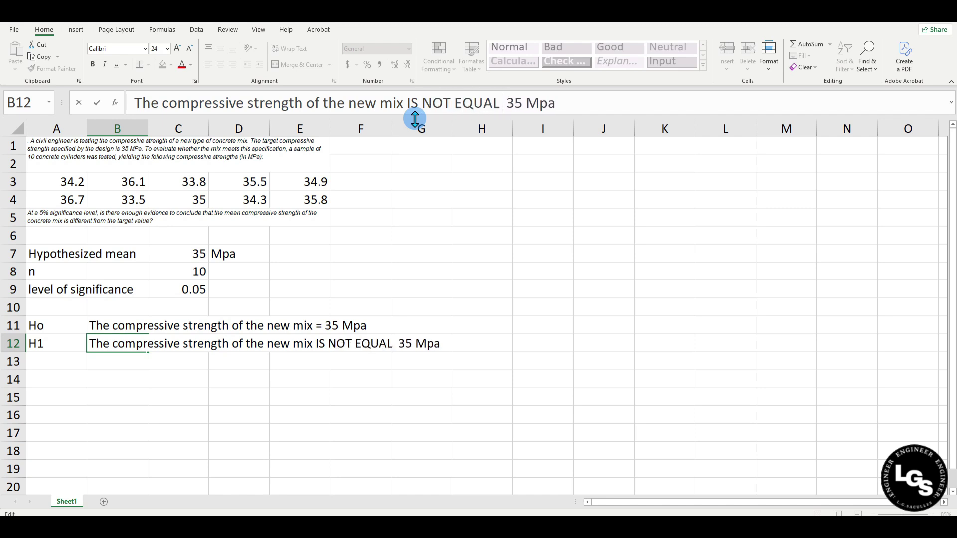
pyautogui.press('Return')
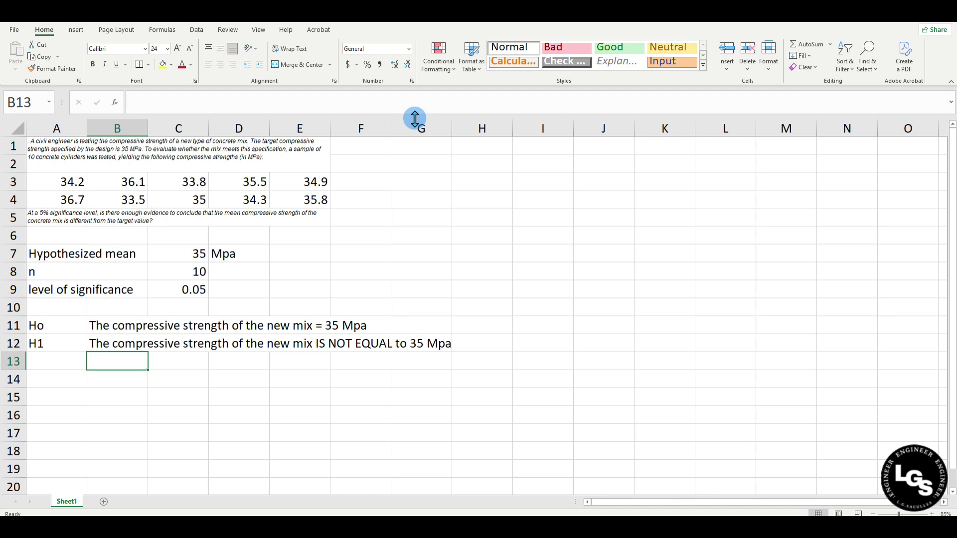
pyautogui.write('(TWO-TAILED TEST')
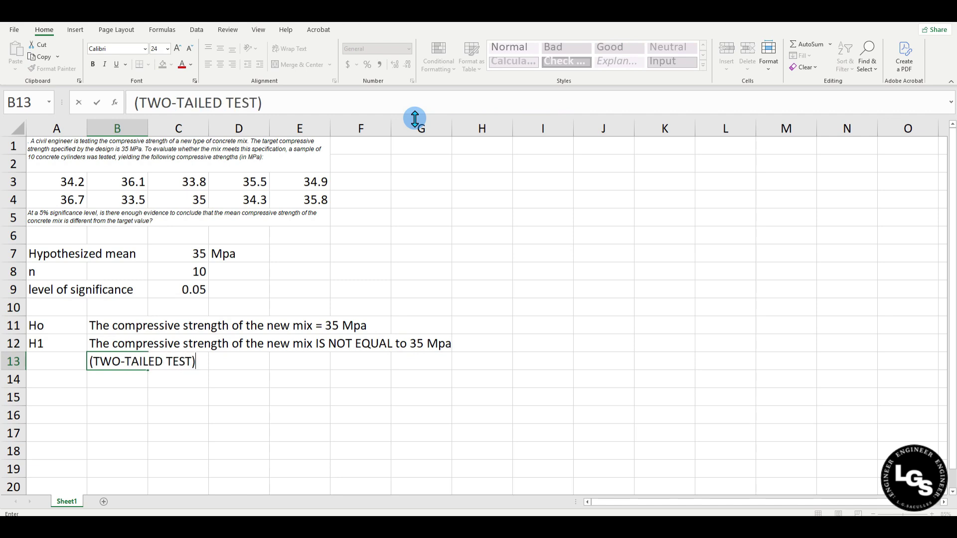
pyautogui.press('Return')
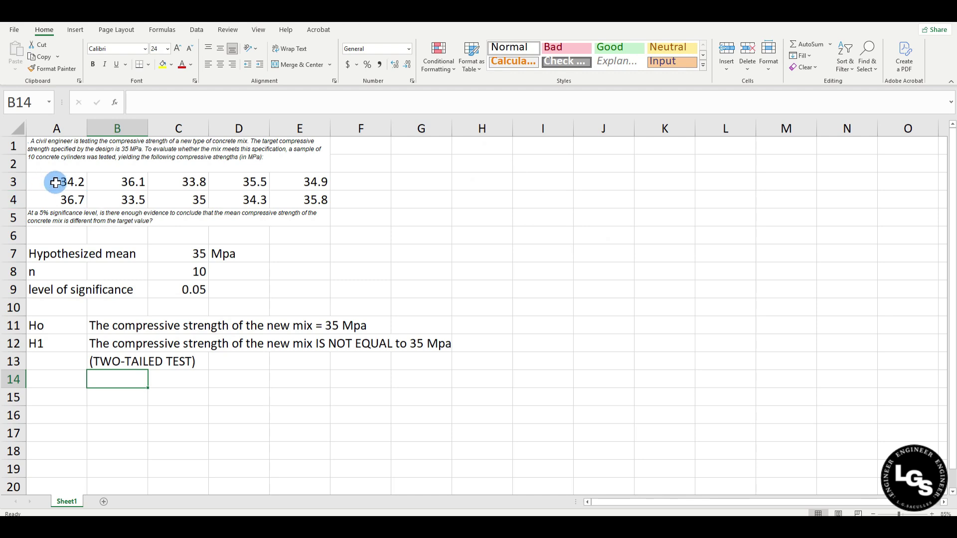
# Copy the strength readings in A3:A4 to H1:H2 and those in B3:B4 to H3:H4.
pyautogui.moveTo(64, 182); pyautogui.dragTo(65, 196)
pyautogui.hotkey('ctrl', 'c')
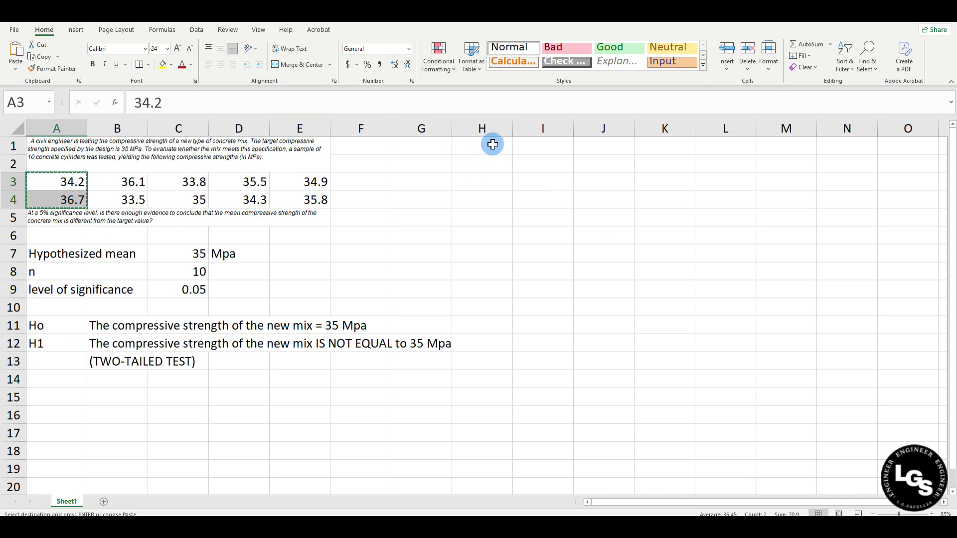
pyautogui.click(477, 146)
pyautogui.hotkey('ctrl', 'v')
pyautogui.moveTo(132, 182); pyautogui.dragTo(133, 201)
pyautogui.hotkey('ctrl', 'c')
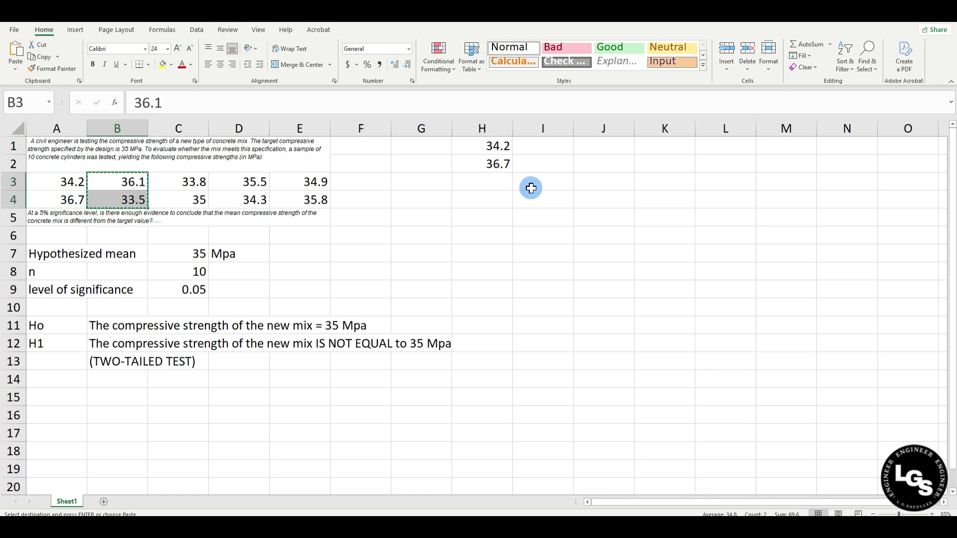
pyautogui.click(496, 182)
pyautogui.hotkey('ctrl', 'v')
# Copy the strength readings in C3:C4 to H5:H6 and those in D3:D4 to H7:H8.
pyautogui.moveTo(188, 185); pyautogui.dragTo(196, 199)
pyautogui.hotkey('ctrl', 'c')
pyautogui.click(500, 216)
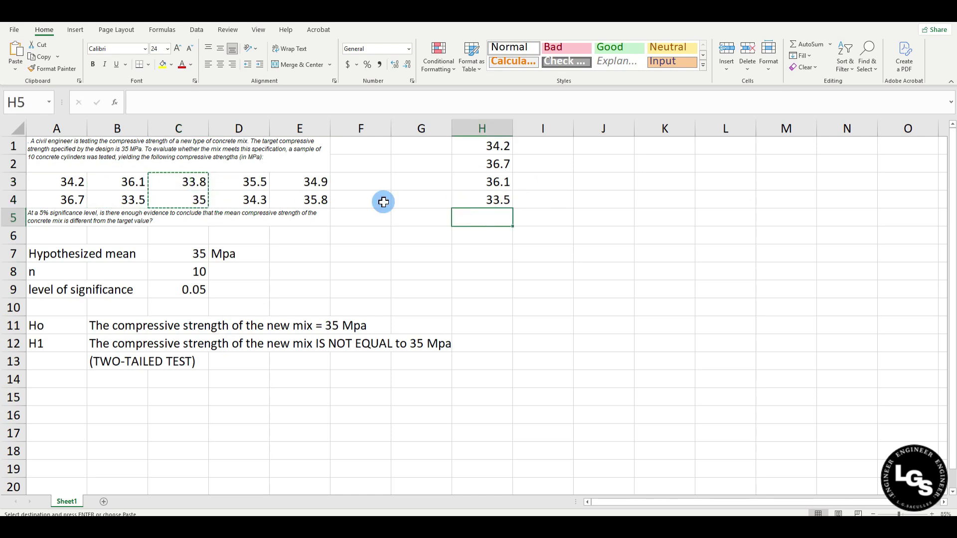
pyautogui.hotkey('ctrl', 'v')
pyautogui.moveTo(224, 182); pyautogui.dragTo(235, 200)
pyautogui.hotkey('ctrl', 'c')
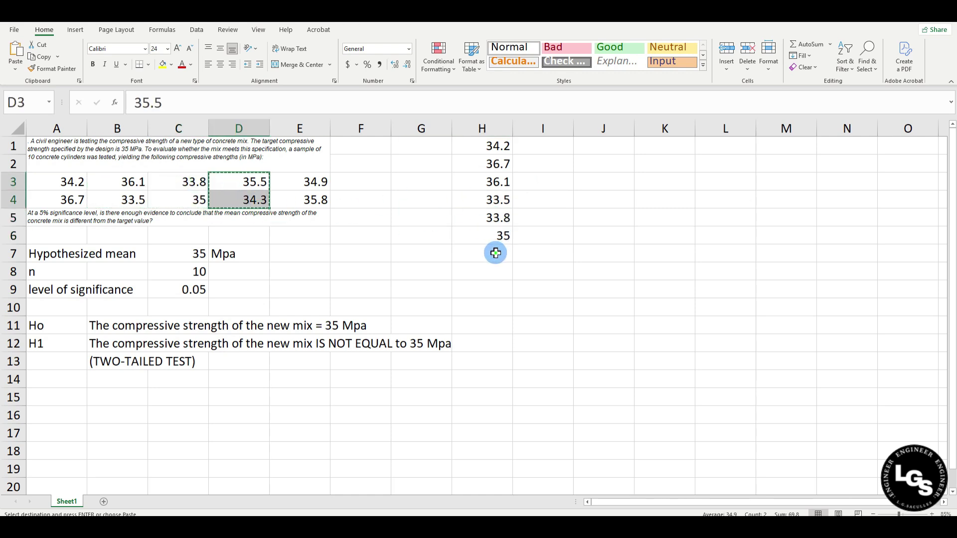
pyautogui.click(496, 253)
pyautogui.hotkey('ctrl', 'v')
# Copy the last pair of strength readings in E3:E4 to H9:H10.
pyautogui.moveTo(314, 182); pyautogui.dragTo(317, 199)
pyautogui.hotkey('ctrl', 'c')
pyautogui.click(492, 291)
pyautogui.hotkey('ctrl', 'v')
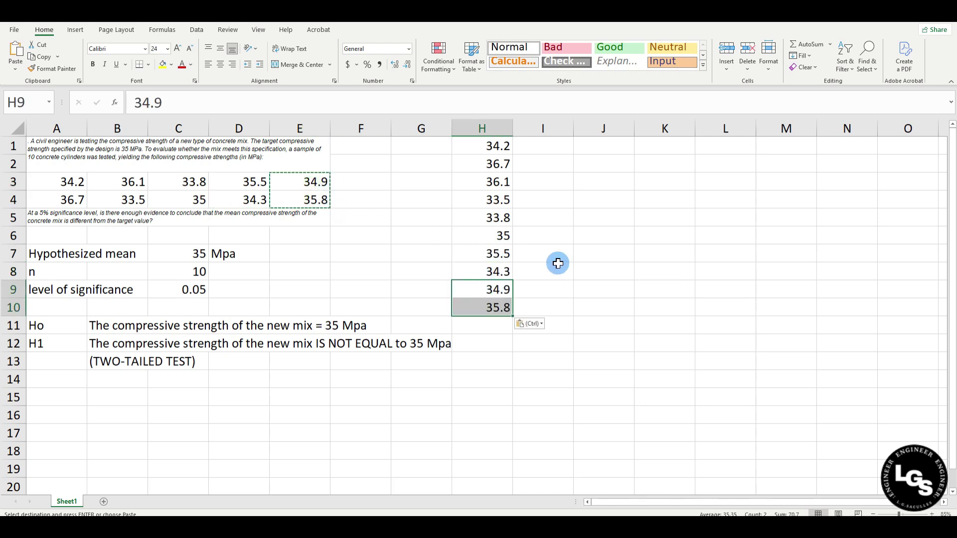
pyautogui.click(559, 256)
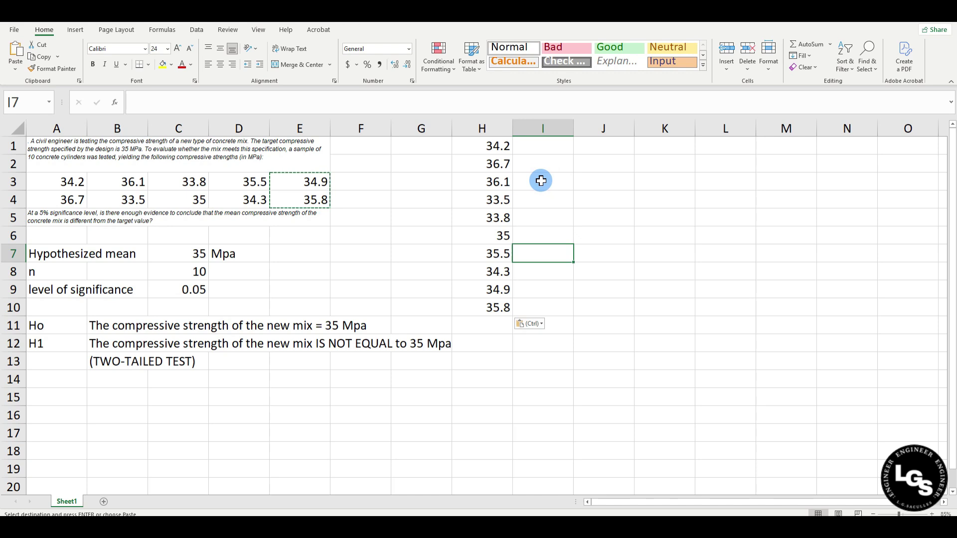
# Enter 0 in both I1 and I2, beside the stacked readings, as the second variable.
pyautogui.click(545, 146)
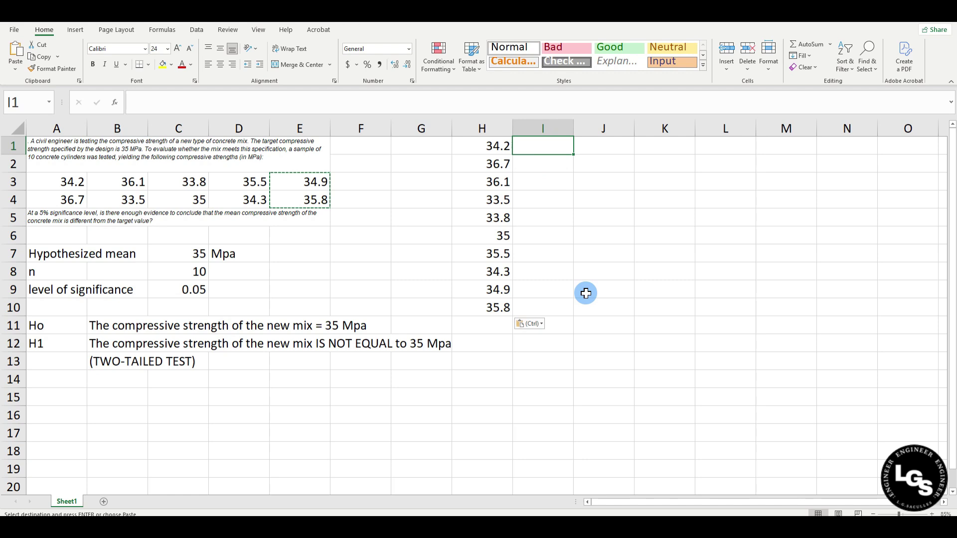
pyautogui.write('0')
pyautogui.press('Return')
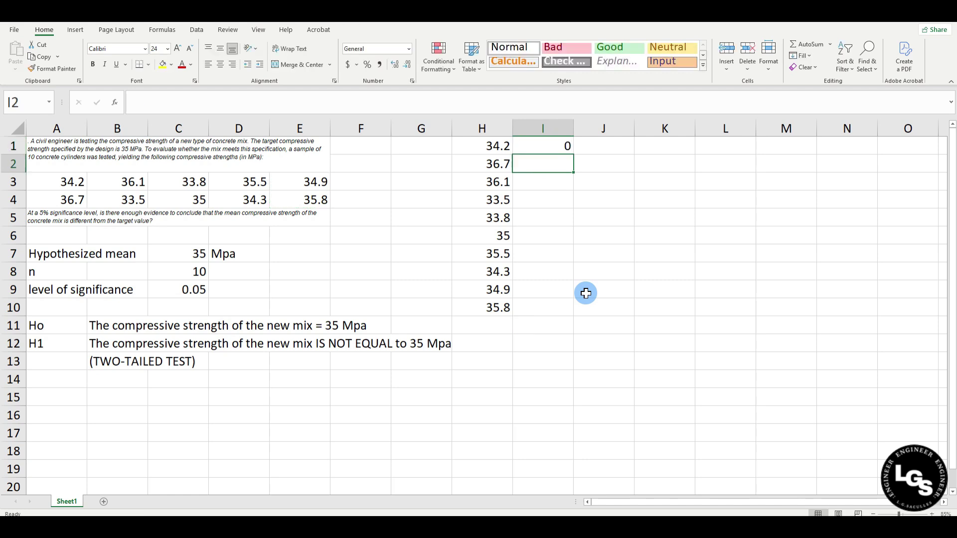
pyautogui.write('0')
pyautogui.press('Return')
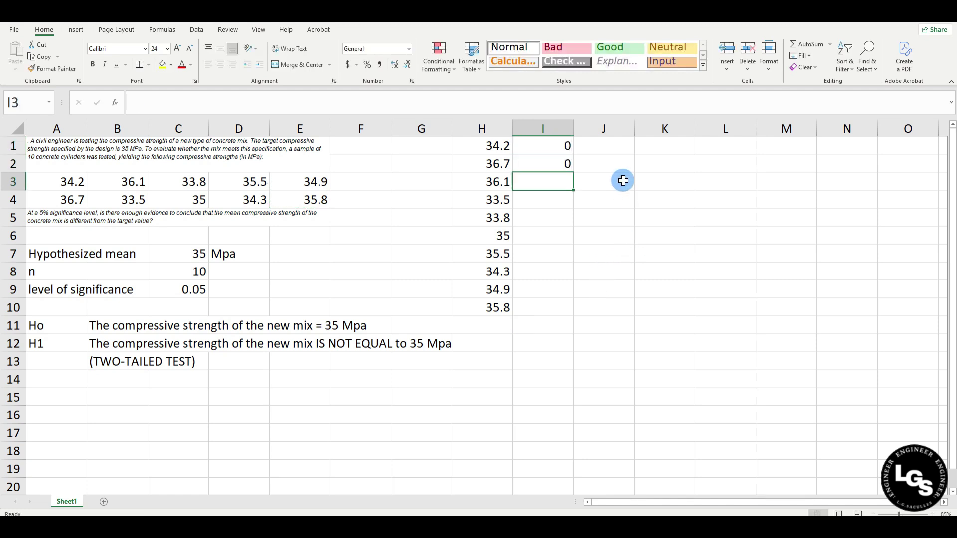
# Start the data analysis tool "t-Test: Two-Sample Assuming Unequal Variances".
pyautogui.click(654, 151)
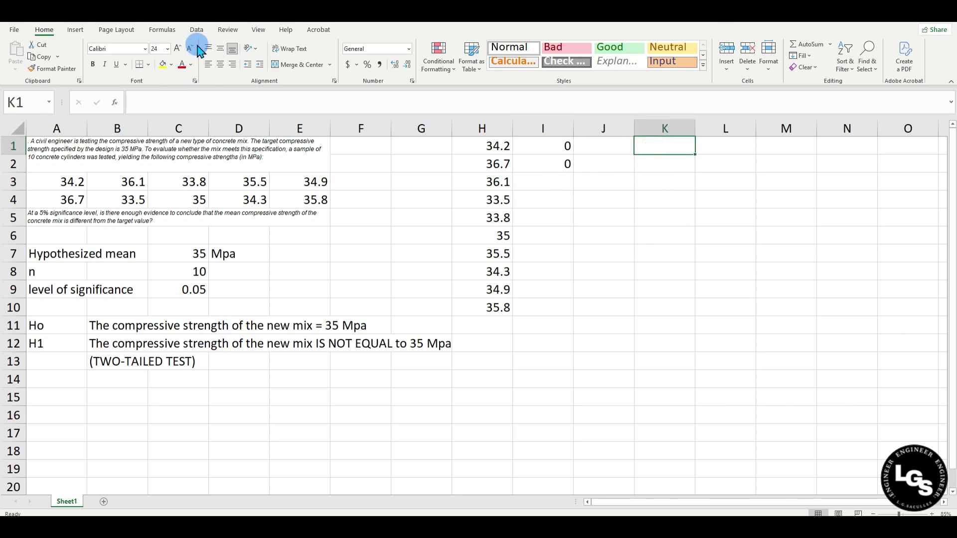
pyautogui.click(197, 30)
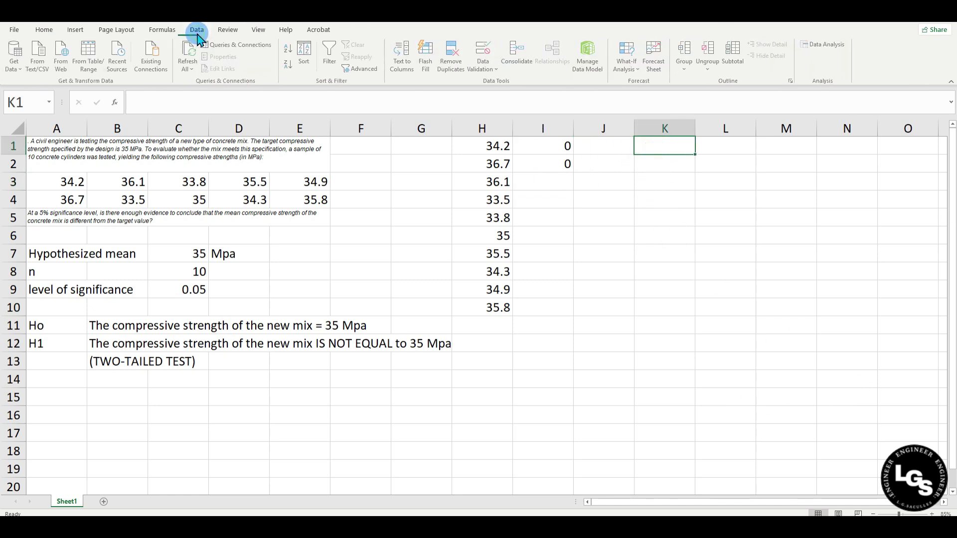
pyautogui.click(830, 49)
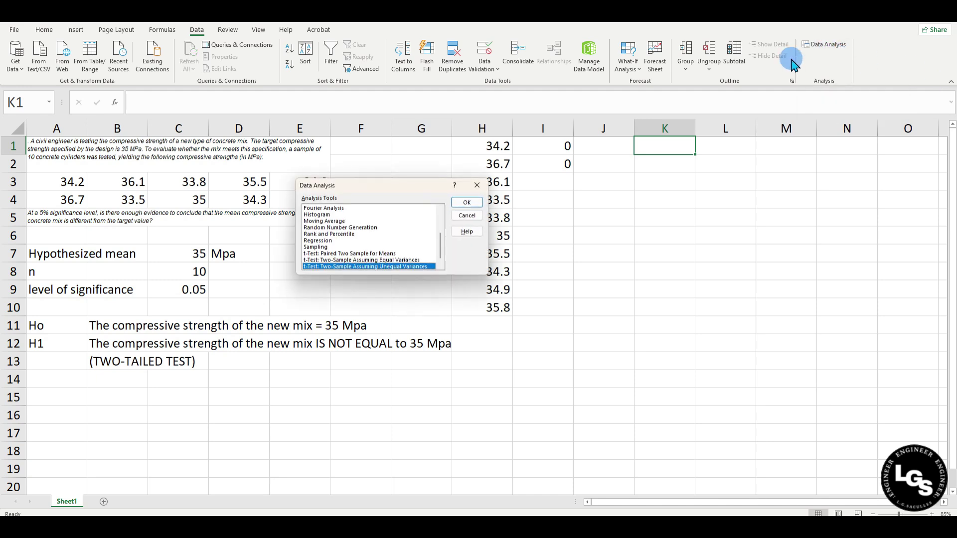
pyautogui.moveTo(406, 192); pyautogui.dragTo(715, 144)
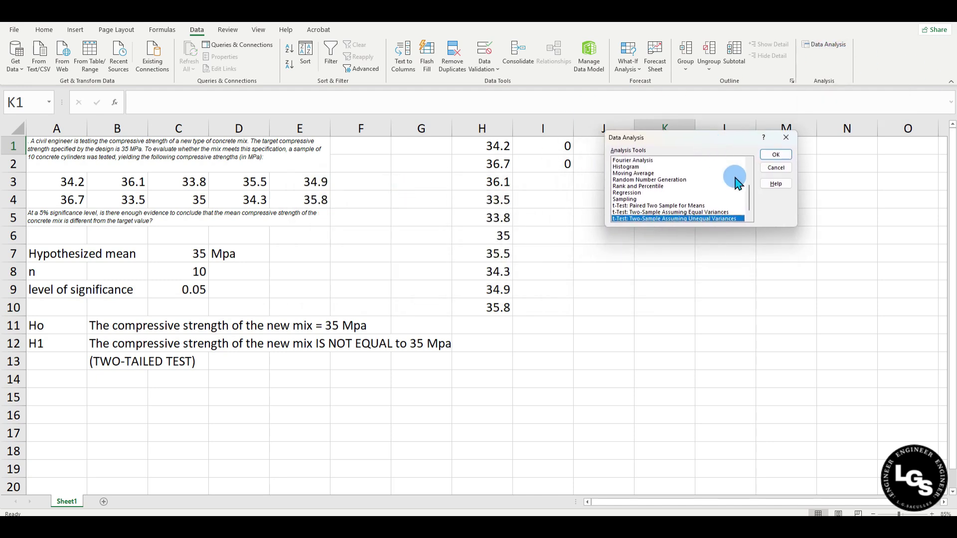
pyautogui.scroll(-1, 743, 194)
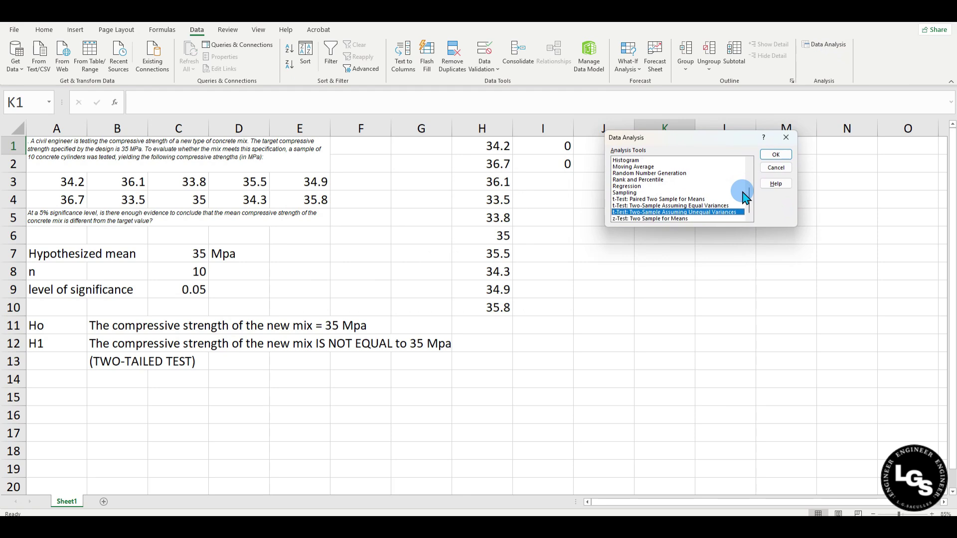
pyautogui.click(669, 200)
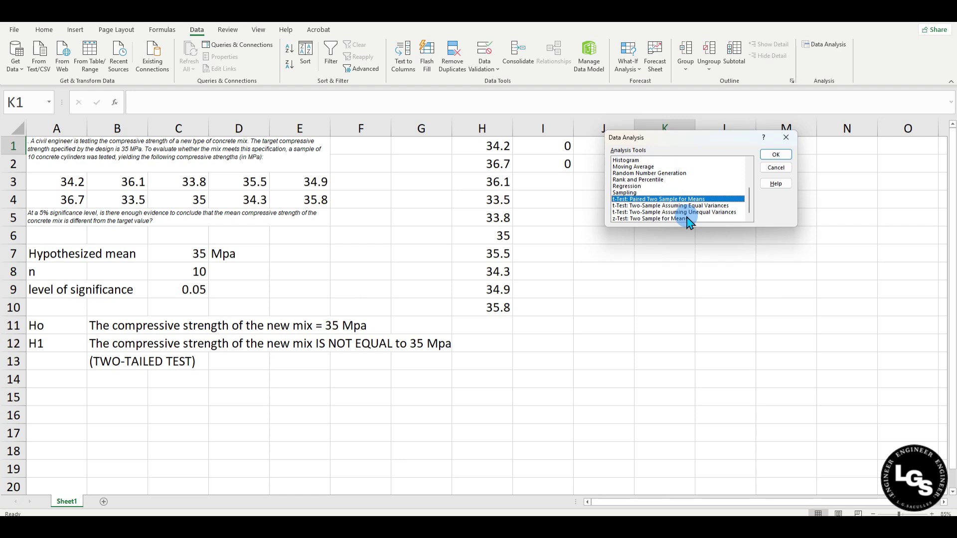
pyautogui.press('Down')
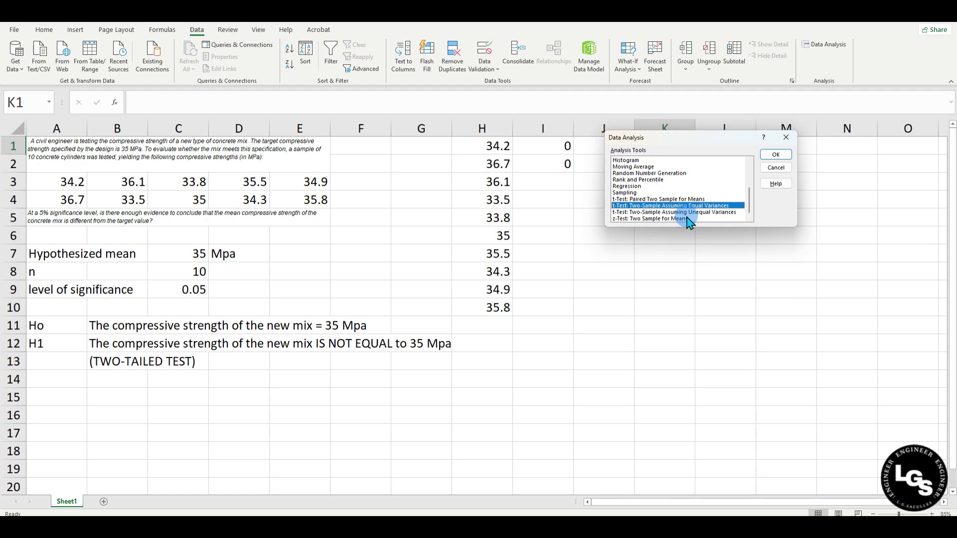
pyautogui.press('Down')
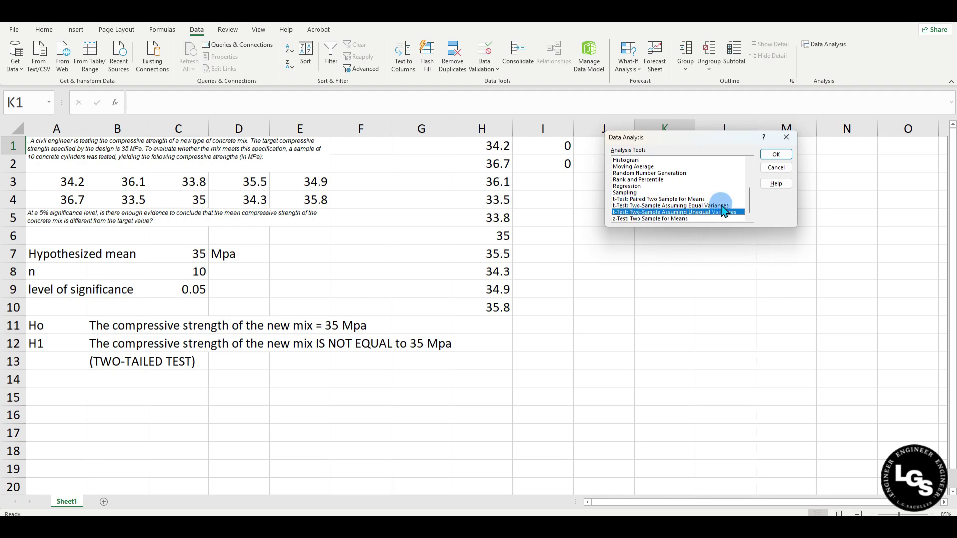
pyautogui.click(689, 206)
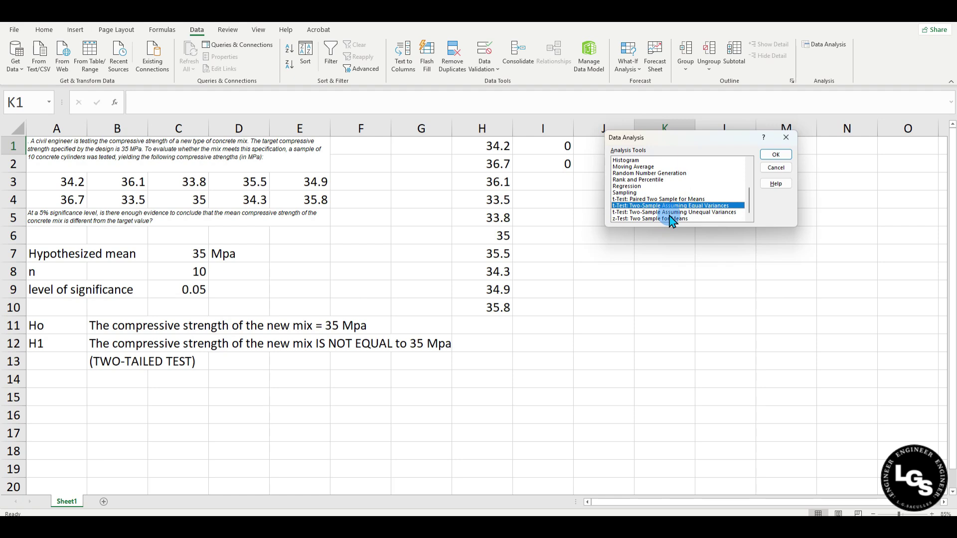
pyautogui.click(670, 212)
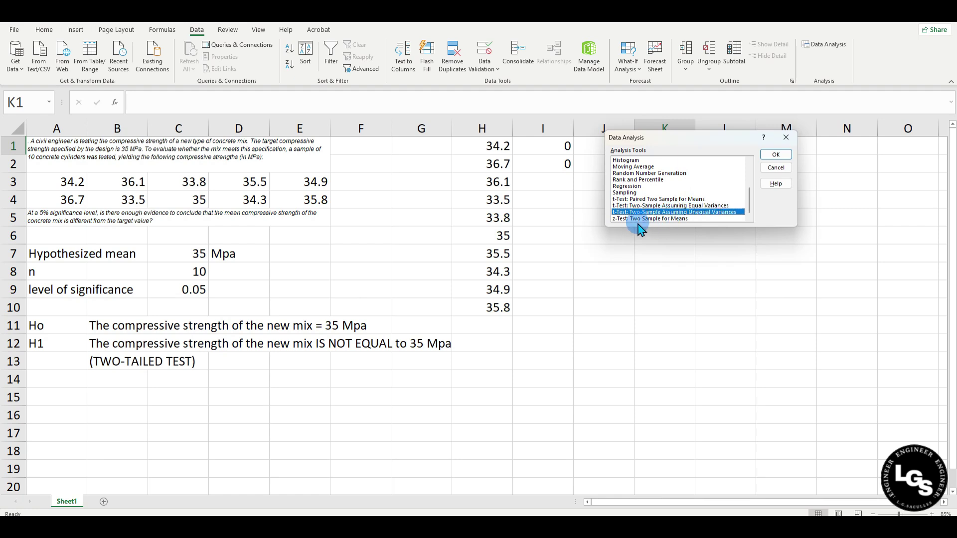
pyautogui.click(776, 155)
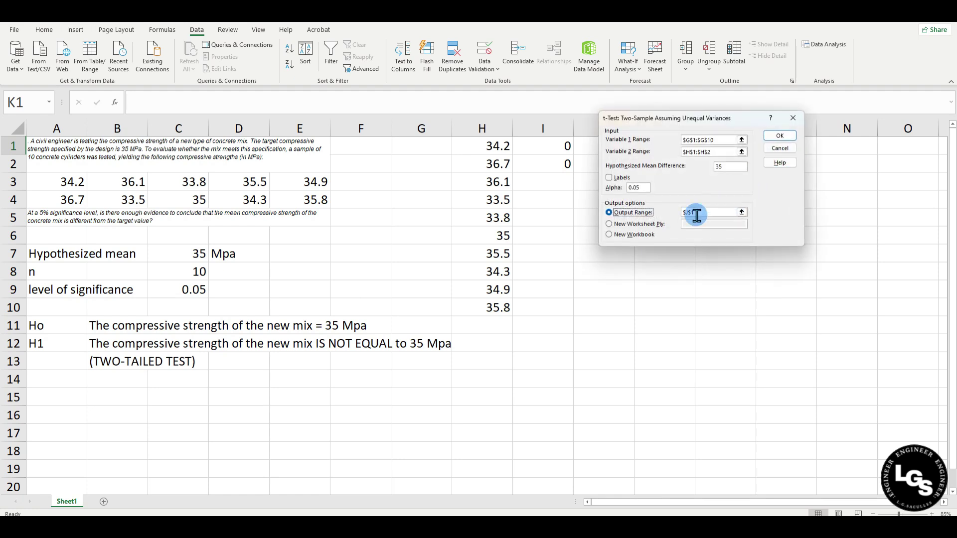
# Clear the leftover variable ranges, hypothesized mean difference and output range from the t-test settings.
pyautogui.click(719, 140)
pyautogui.moveTo(719, 140); pyautogui.dragTo(708, 165)
pyautogui.press('BackSpace')
pyautogui.press('BackSpace')
pyautogui.press('BackSpace')
pyautogui.moveTo(700, 212); pyautogui.dragTo(682, 212)
pyautogui.press('BackSpace')
pyautogui.moveTo(713, 124); pyautogui.dragTo(656, 234)
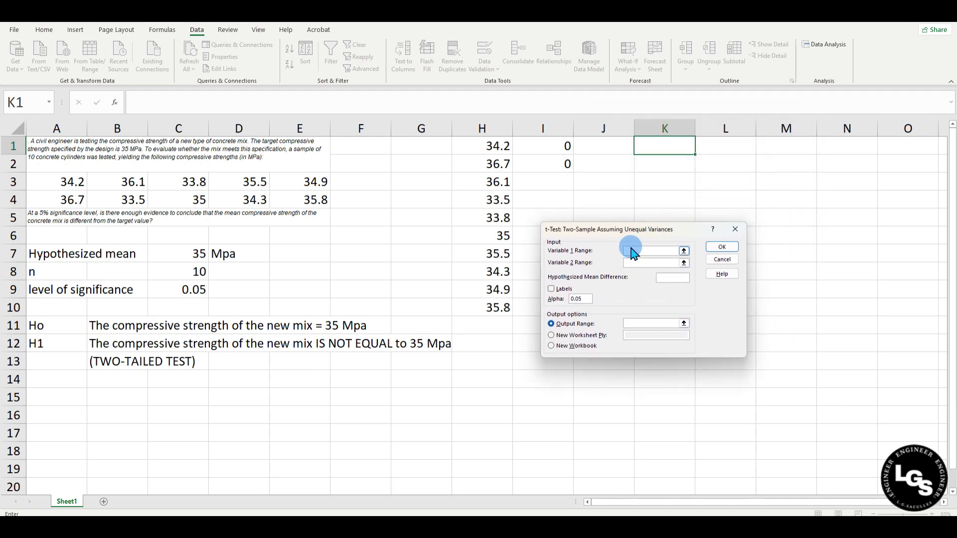
# Set the t-test's Variable 1 range to H1:H10 and its Variable 2 range to I1:I2.
pyautogui.click(643, 250)
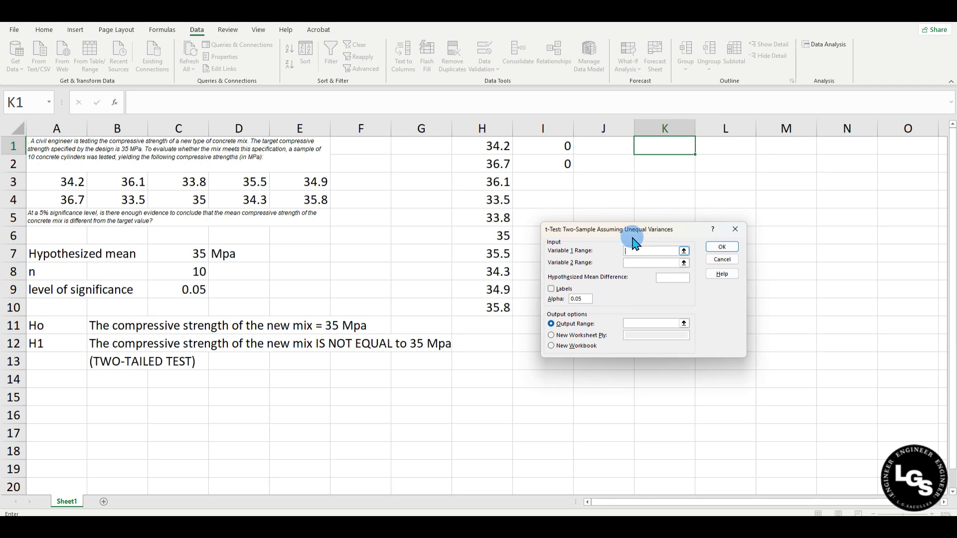
pyautogui.moveTo(498, 145); pyautogui.dragTo(498, 308)
pyautogui.click(650, 262)
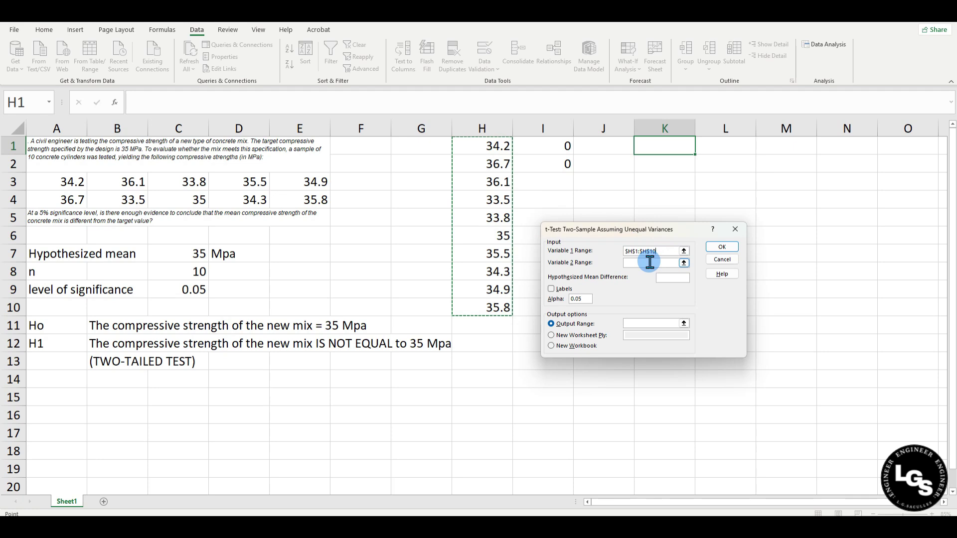
pyautogui.moveTo(647, 228); pyautogui.dragTo(704, 181)
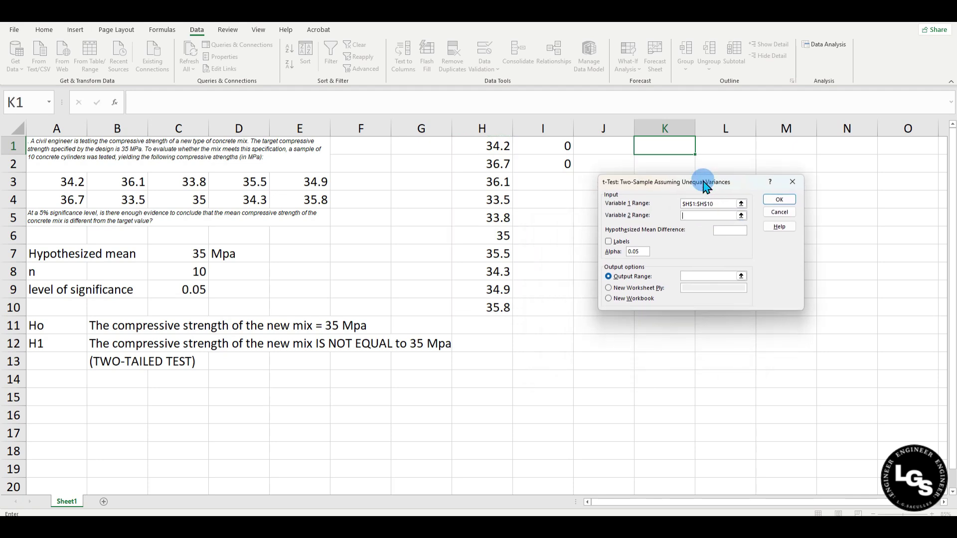
pyautogui.moveTo(546, 145); pyautogui.dragTo(549, 163)
pyautogui.click(726, 237)
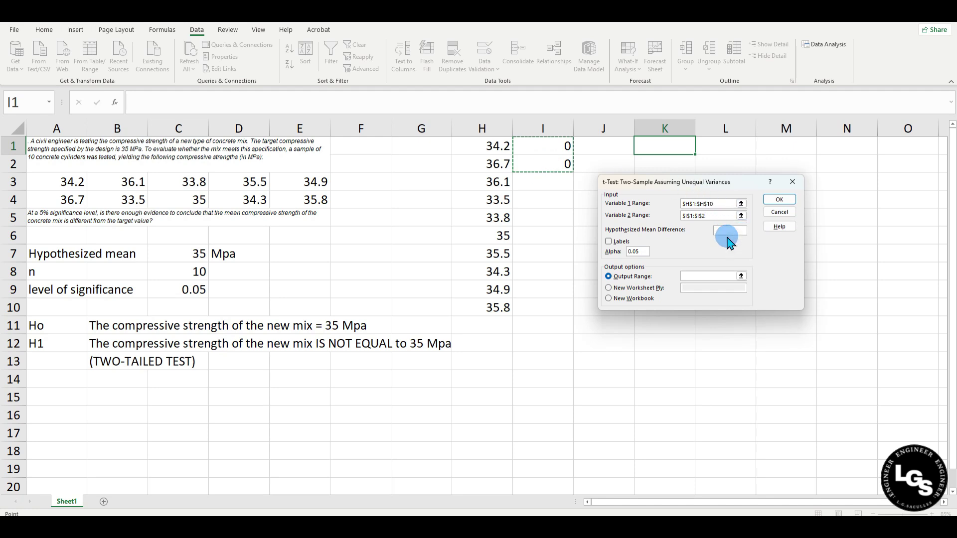
# Run the t-test with a hypothesized mean difference of 35, alpha 0.05 and the output range starting at K1.
pyautogui.click(733, 230)
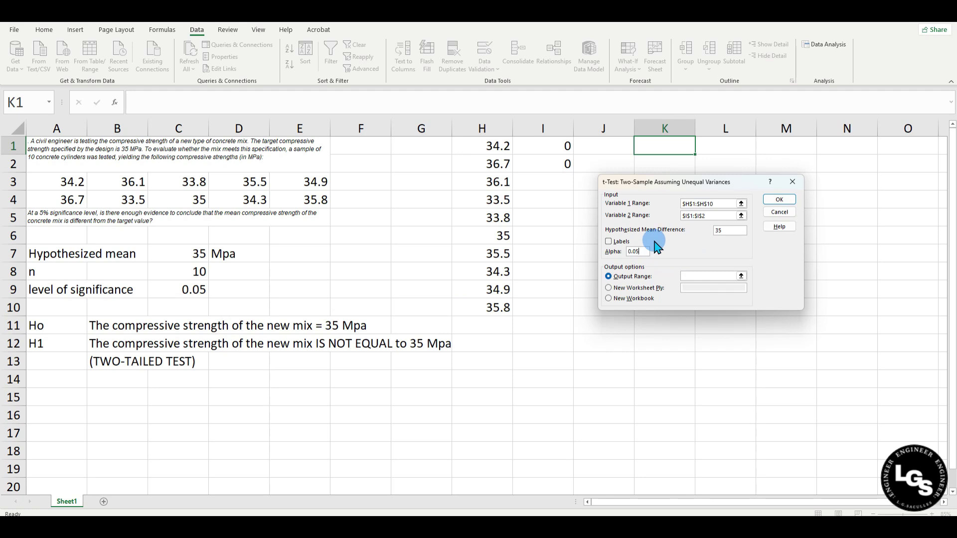
pyautogui.click(686, 276)
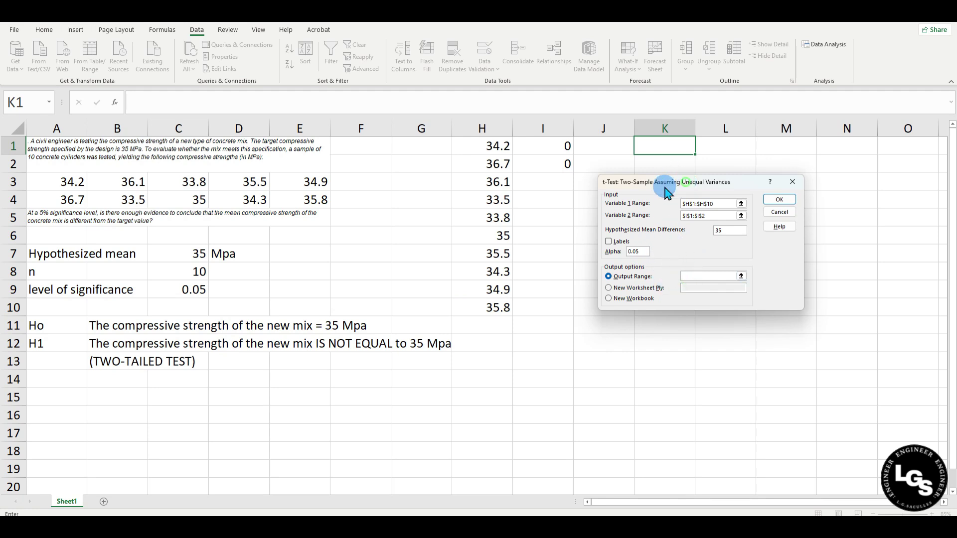
pyautogui.moveTo(688, 182); pyautogui.dragTo(482, 205)
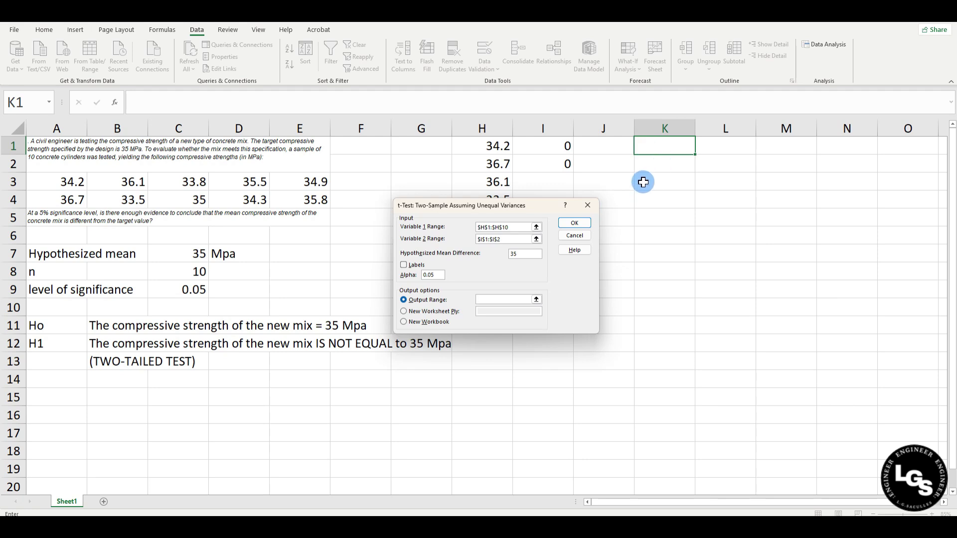
pyautogui.click(648, 146)
pyautogui.click(573, 224)
# Widen column K and change the results heading in K1 to "t-Test: One-Sample".
pyautogui.moveTo(695, 130); pyautogui.dragTo(760, 129)
pyautogui.click(685, 128)
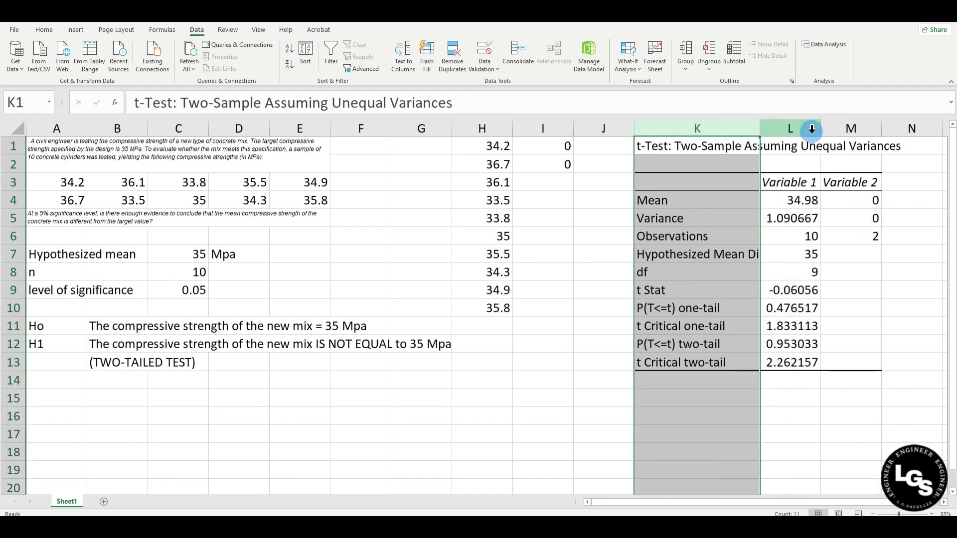
pyautogui.click(215, 107)
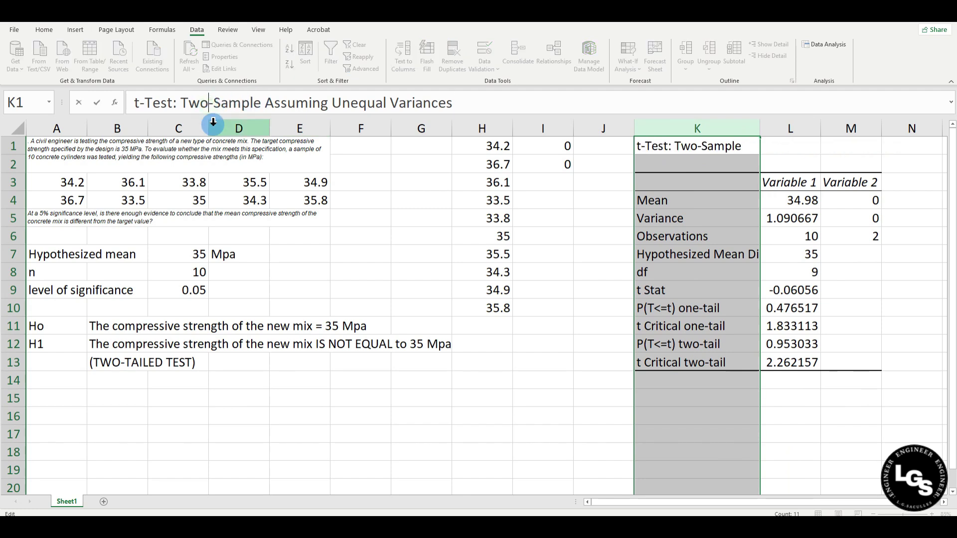
pyautogui.press('BackSpace')
pyautogui.press('BackSpace')
pyautogui.press('BackSpace')
pyautogui.write('One')
pyautogui.click(476, 102)
pyautogui.moveTo(360, 97); pyautogui.dragTo(261, 100)
pyautogui.press('BackSpace')
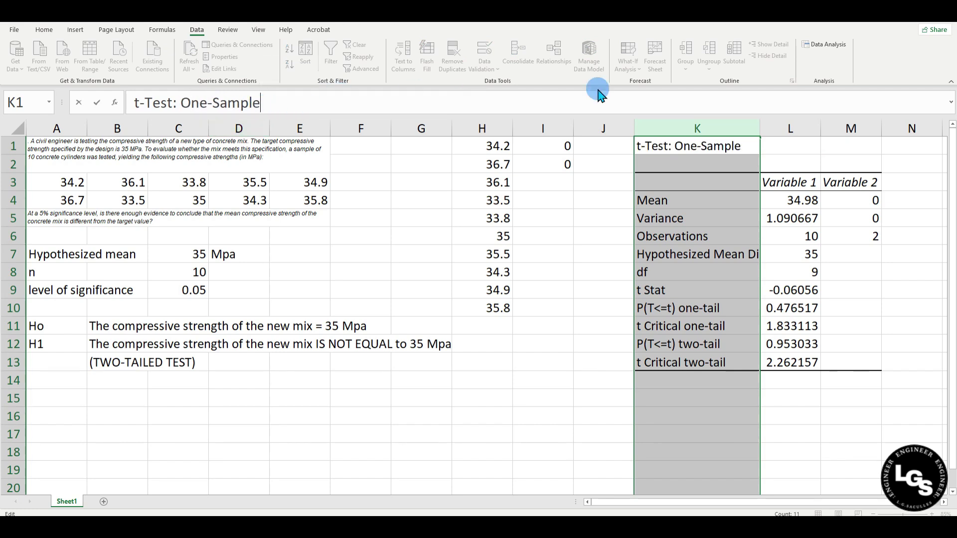
pyautogui.click(868, 161)
# Delete column M, which holds the Variable 2 results of the t-test.
pyautogui.click(853, 130)
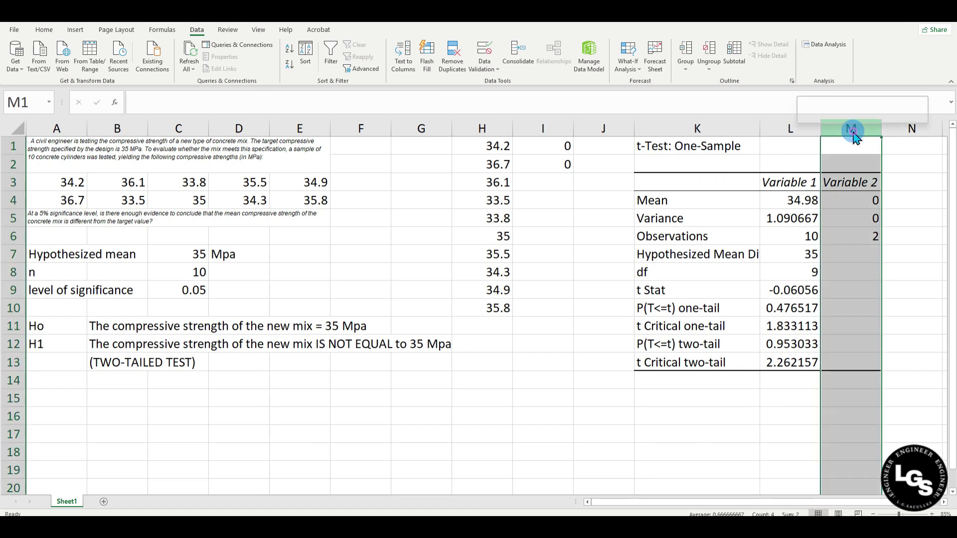
pyautogui.rightClick(853, 132)
pyautogui.click(804, 257)
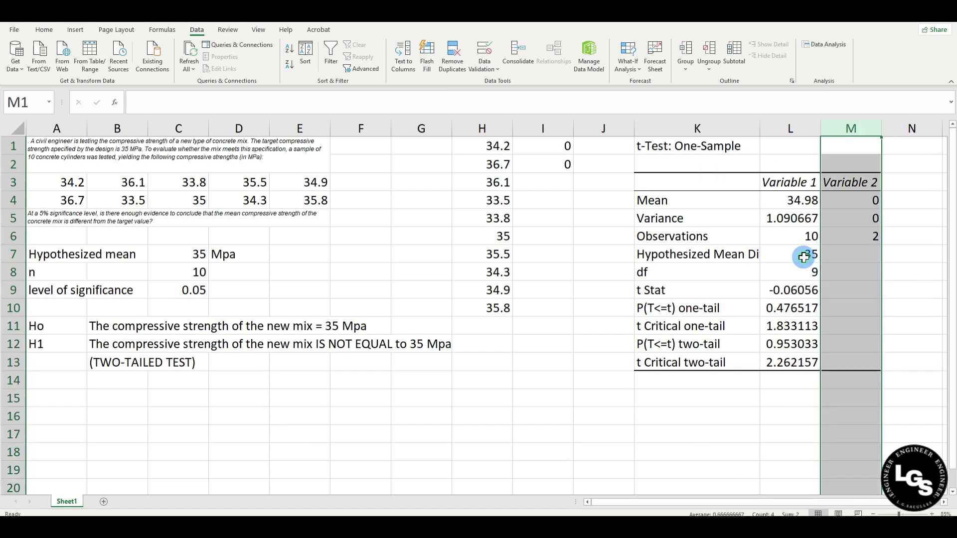
pyautogui.rightClick(849, 129)
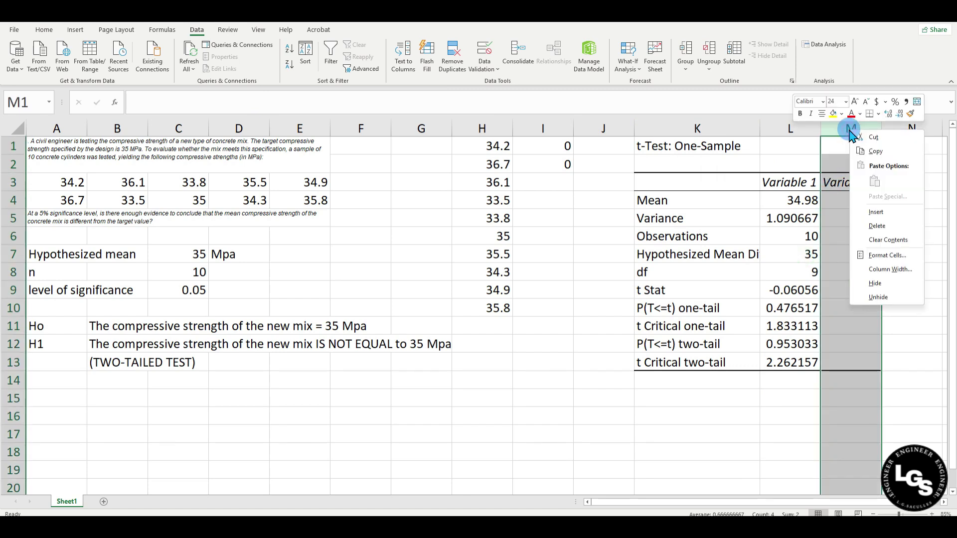
pyautogui.click(872, 227)
pyautogui.click(865, 230)
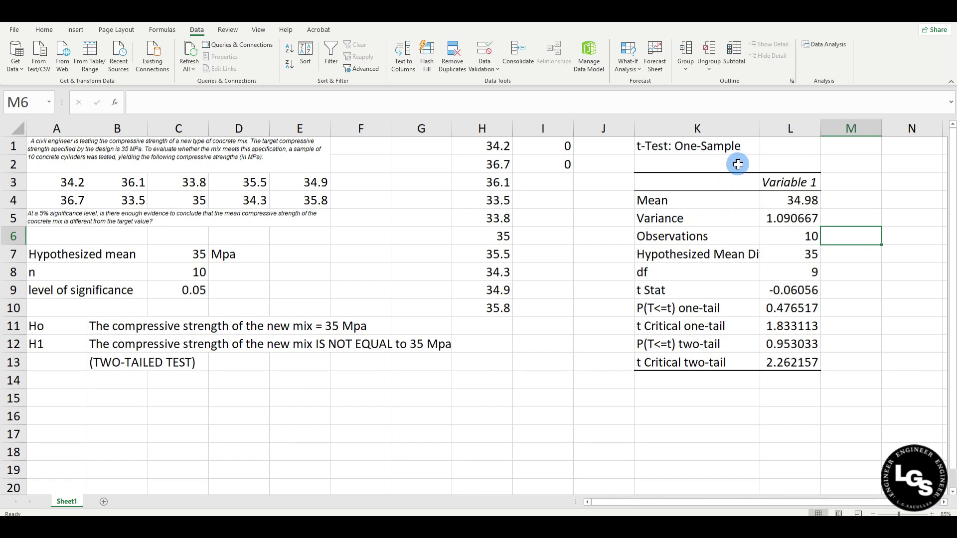
# Examine the t-test output row by row, from the mean and variance to the hypothesized mean difference and degrees of freedom.
pyautogui.click(718, 204)
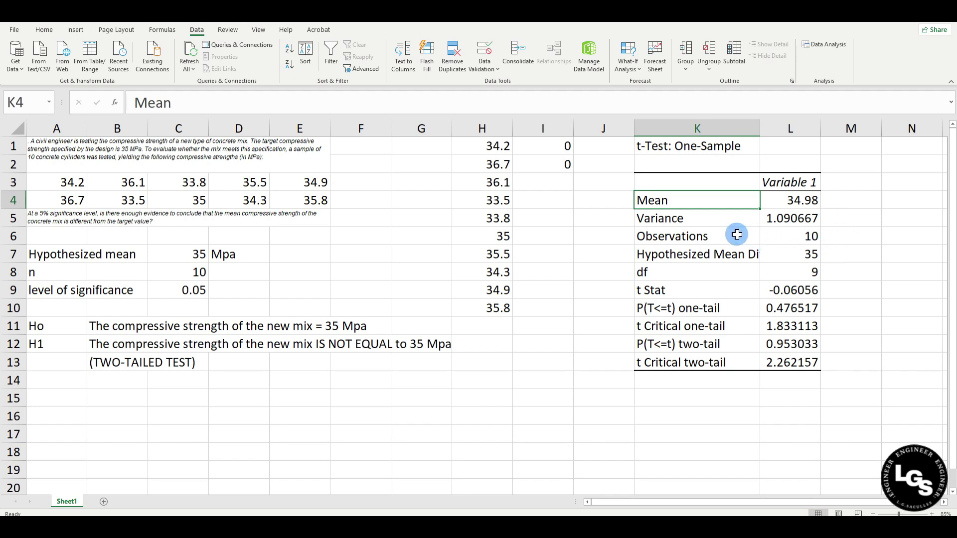
pyautogui.click(708, 223)
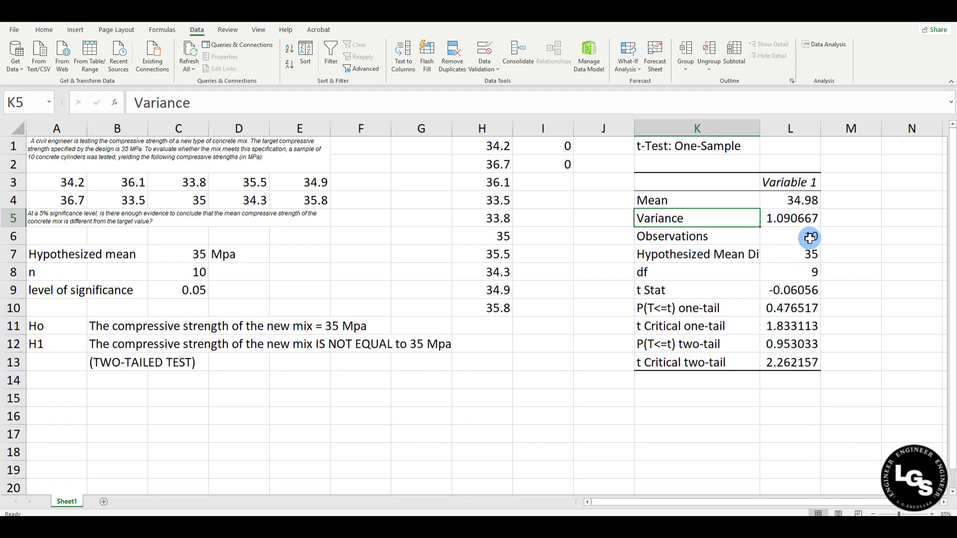
pyautogui.click(787, 239)
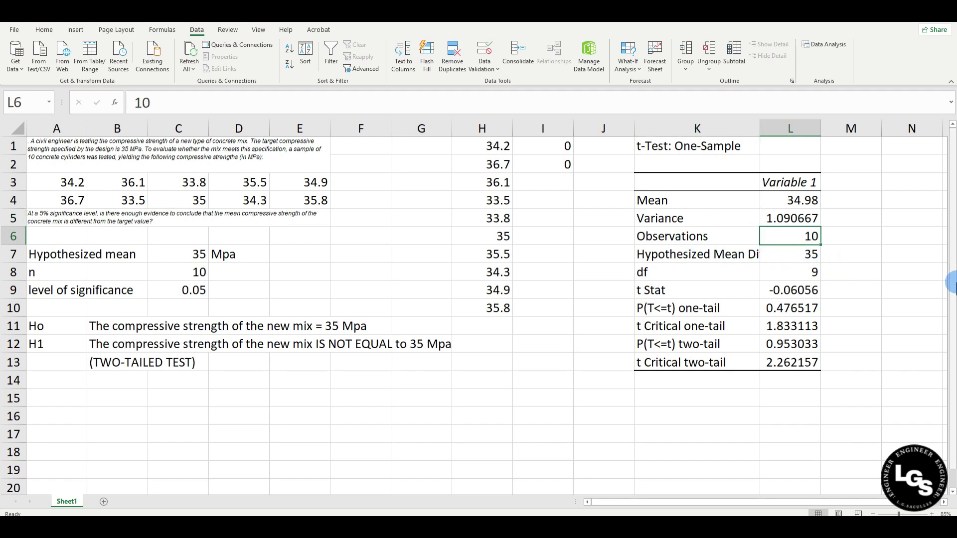
pyautogui.click(730, 261)
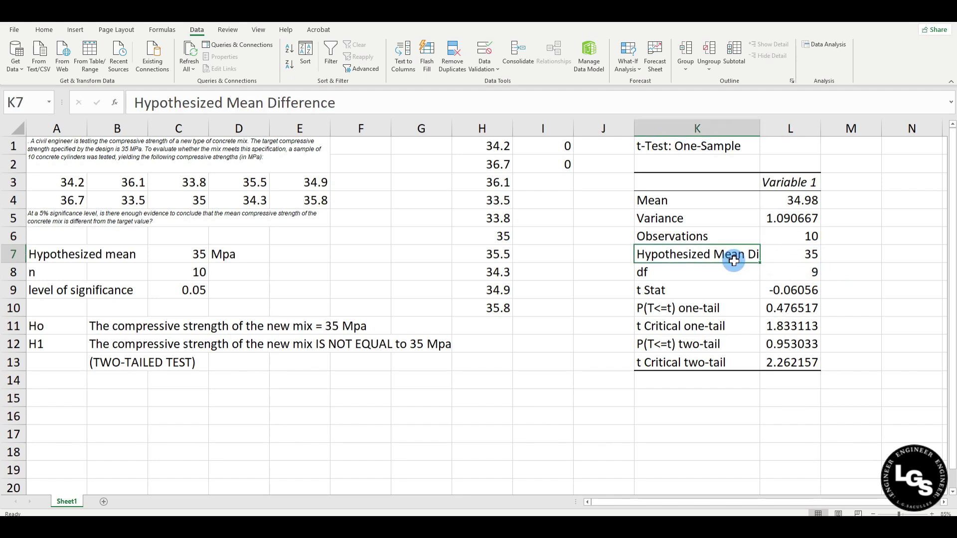
pyautogui.click(797, 255)
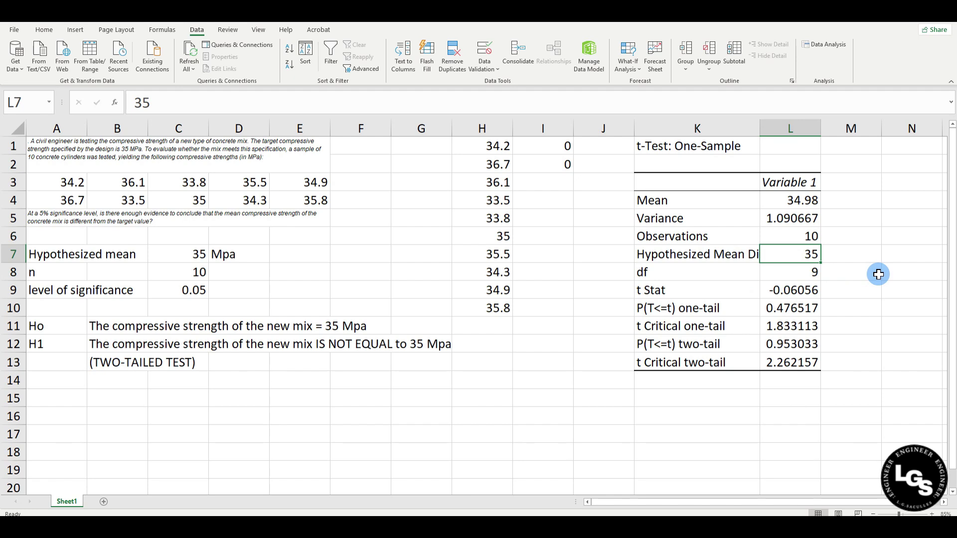
pyautogui.click(686, 277)
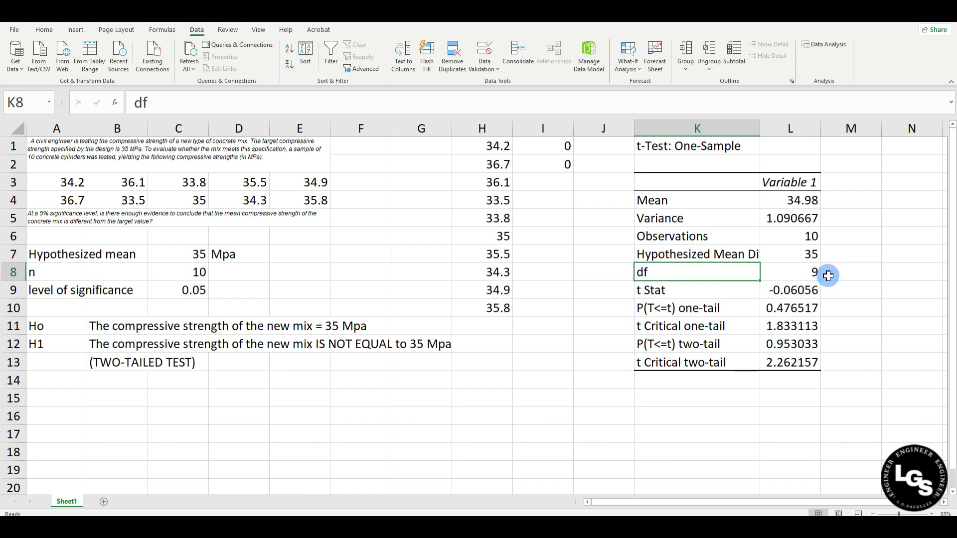
pyautogui.click(793, 271)
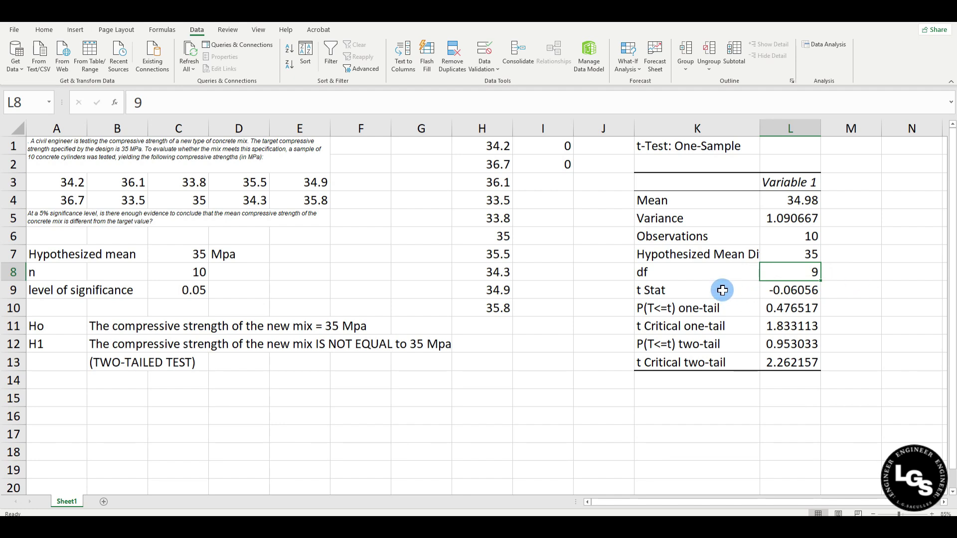
# Highlight the t Stat row (K9:L9) in yellow and widen column L to show the full decimals.
pyautogui.moveTo(722, 286); pyautogui.dragTo(764, 285)
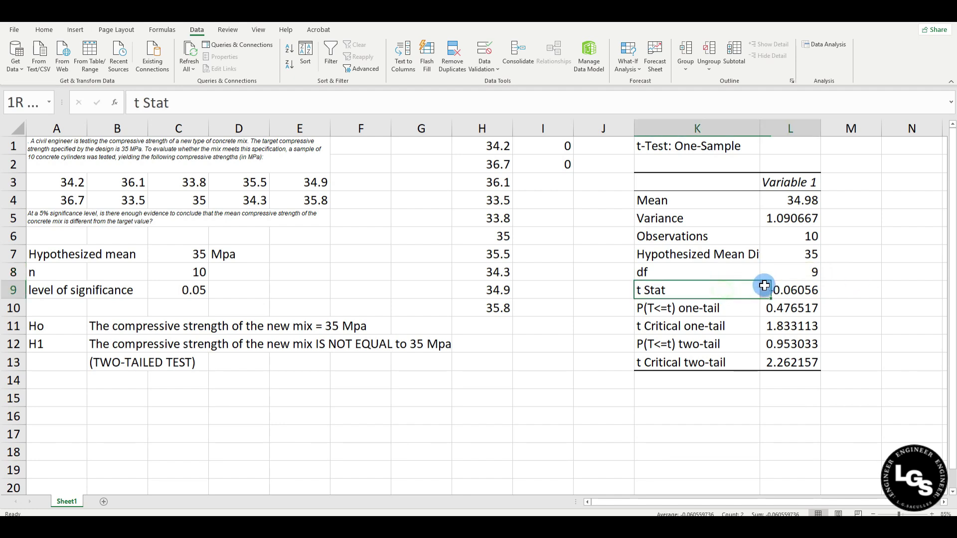
pyautogui.click(44, 30)
pyautogui.click(163, 64)
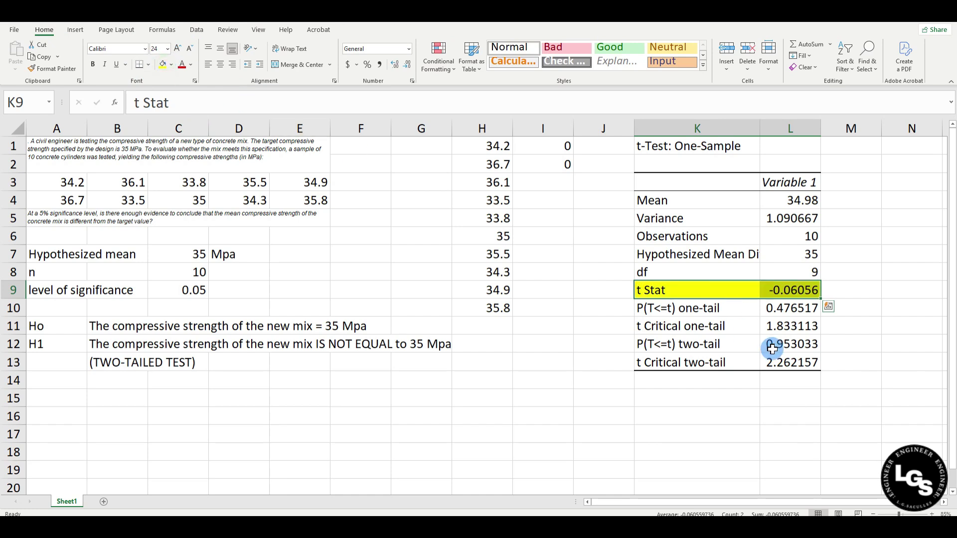
pyautogui.click(769, 391)
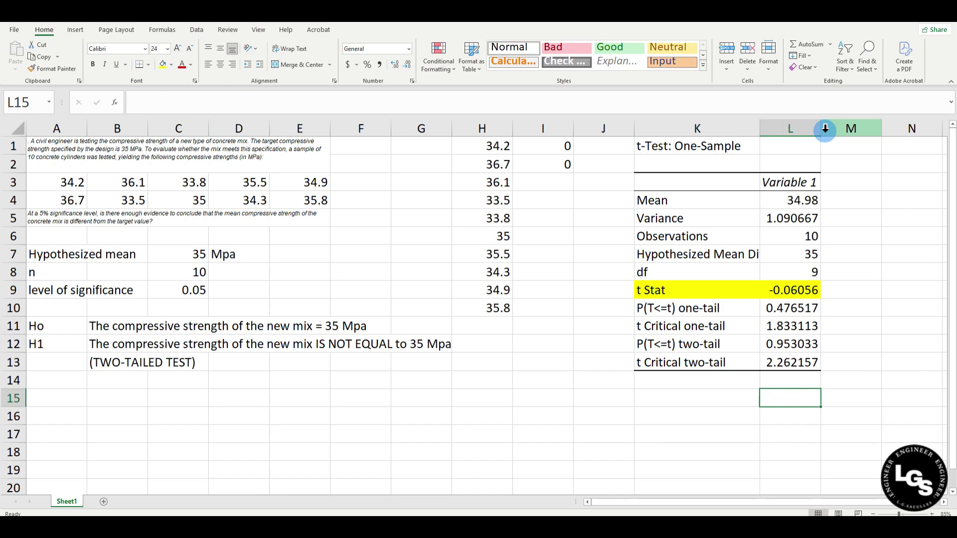
pyautogui.moveTo(820, 130); pyautogui.dragTo(867, 131)
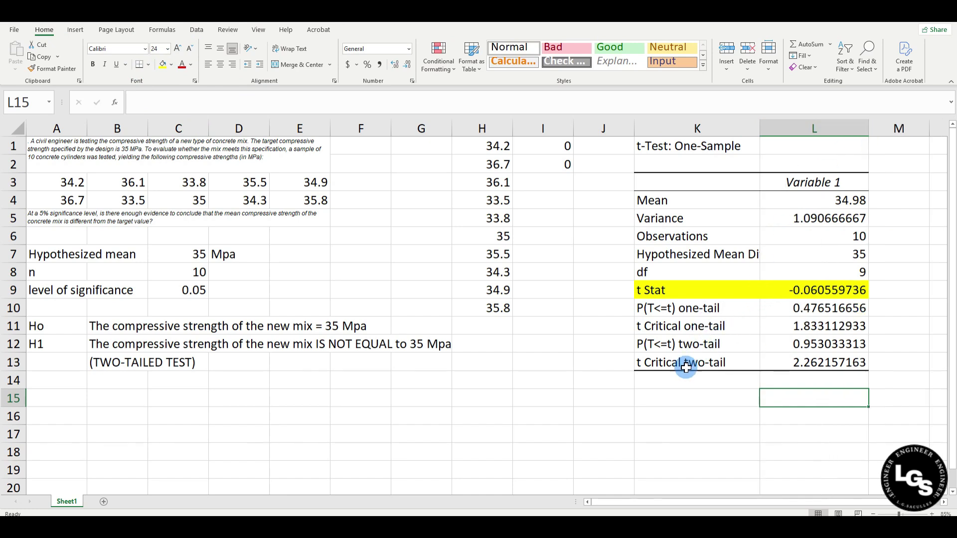
pyautogui.click(637, 394)
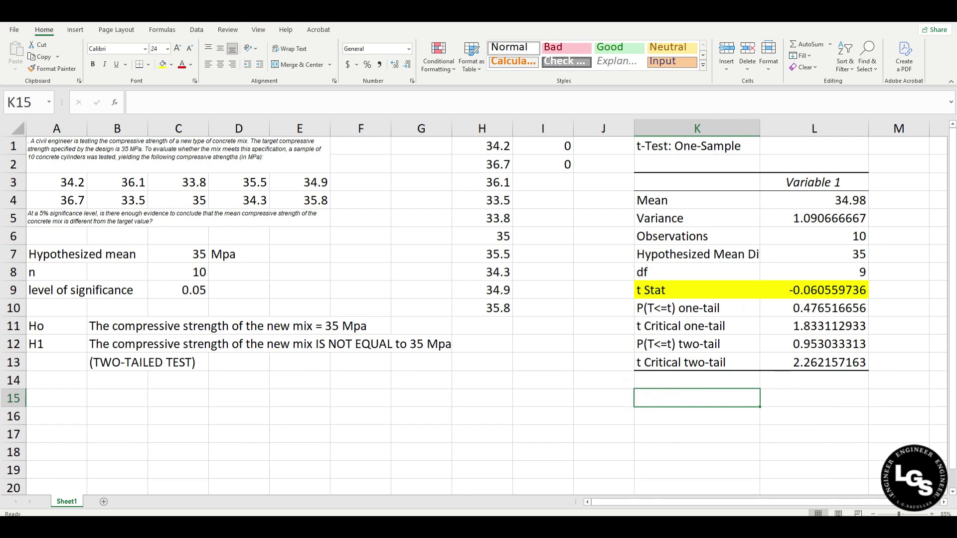
# Fill the two-tailed test note in B13 and the t Critical two-tail row (K13:L13) with light green.
pyautogui.click(101, 363)
pyautogui.click(171, 64)
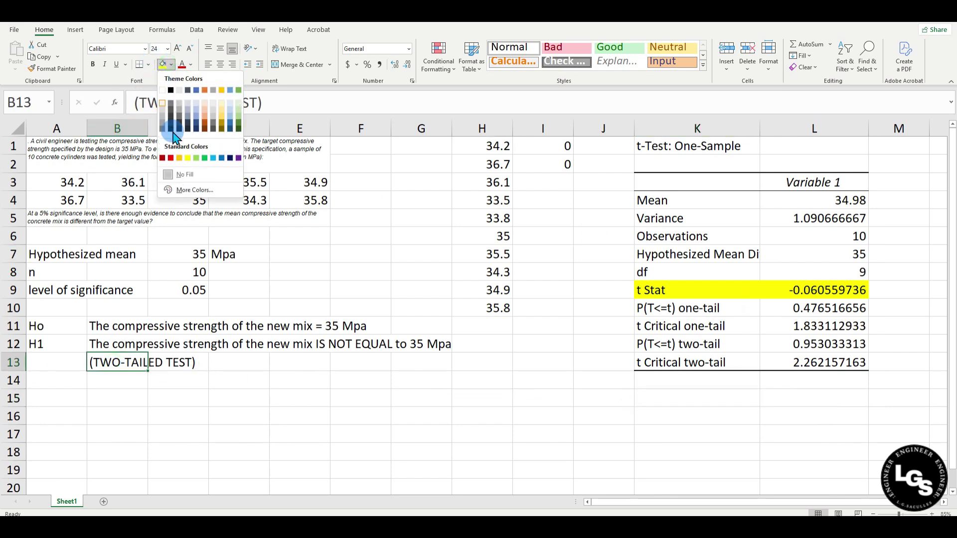
pyautogui.click(196, 158)
pyautogui.click(661, 391)
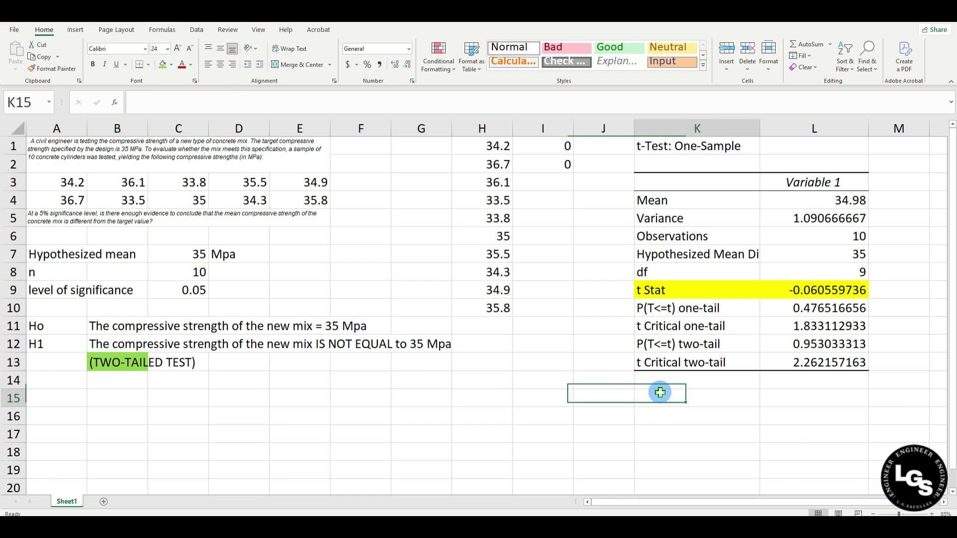
pyautogui.click(686, 363)
pyautogui.moveTo(675, 363); pyautogui.dragTo(797, 360)
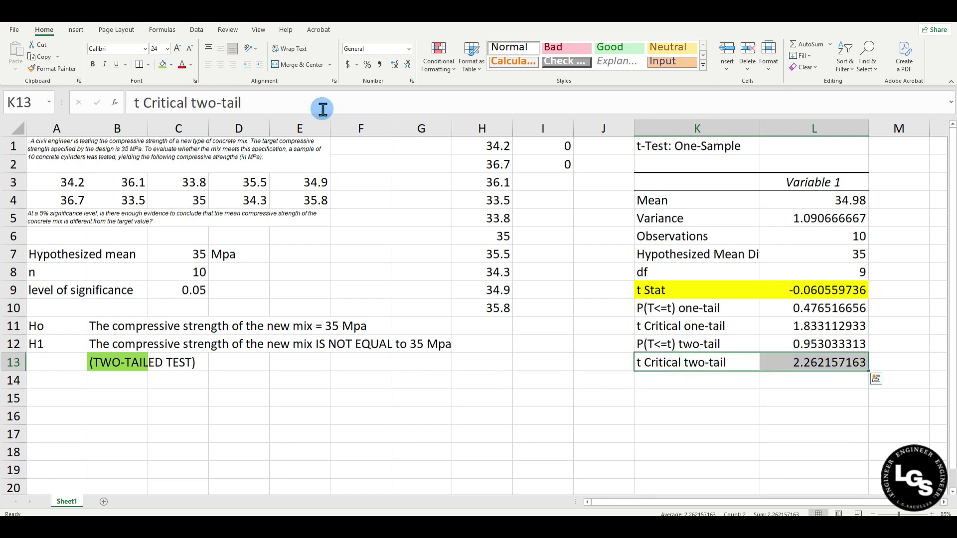
pyautogui.click(163, 64)
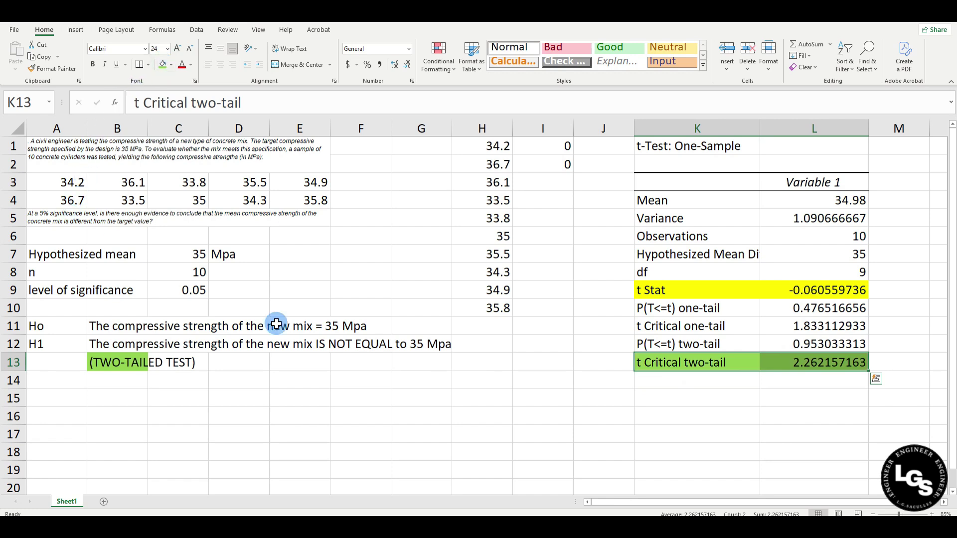
pyautogui.click(725, 432)
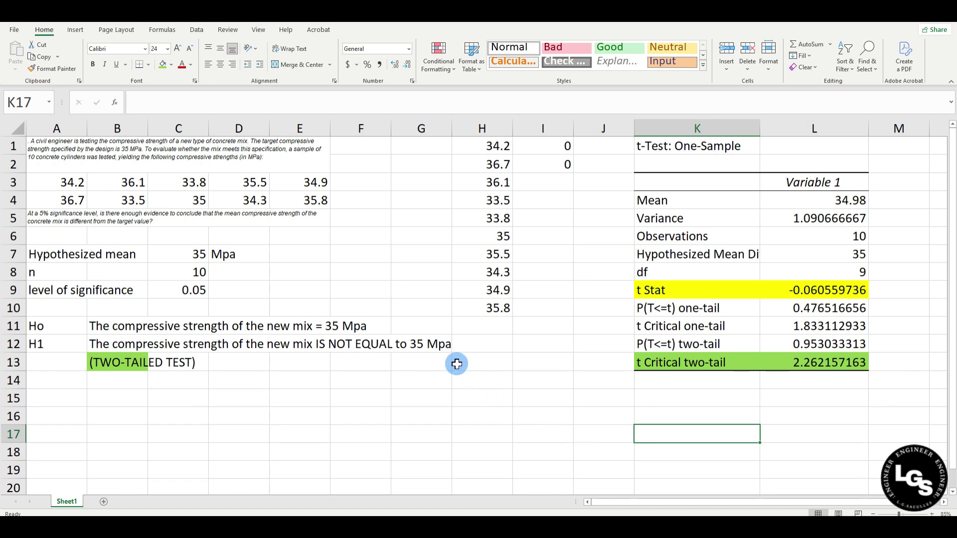
# Paste the copied t-distribution curve picture and place it directly below the t-test results table.
pyautogui.scroll(-1, 457, 363)
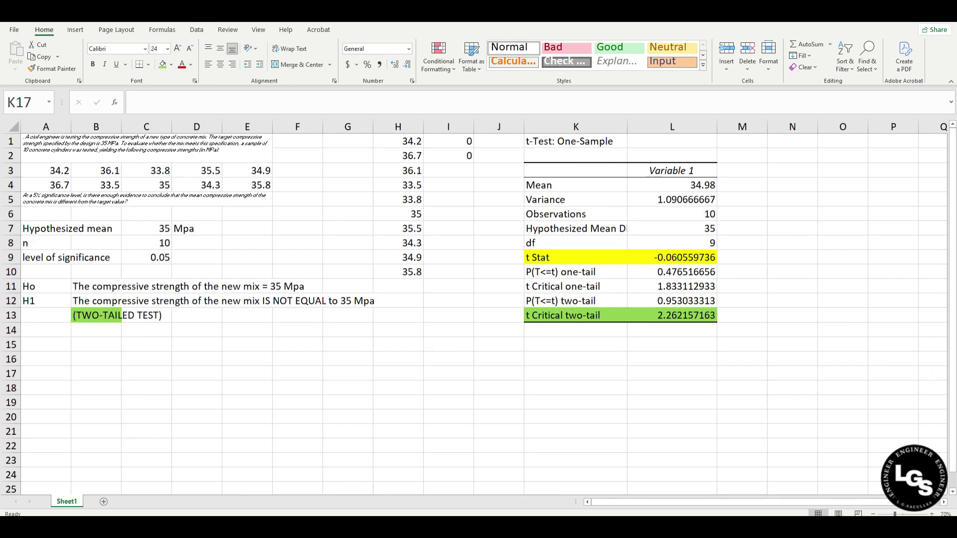
pyautogui.click(326, 362)
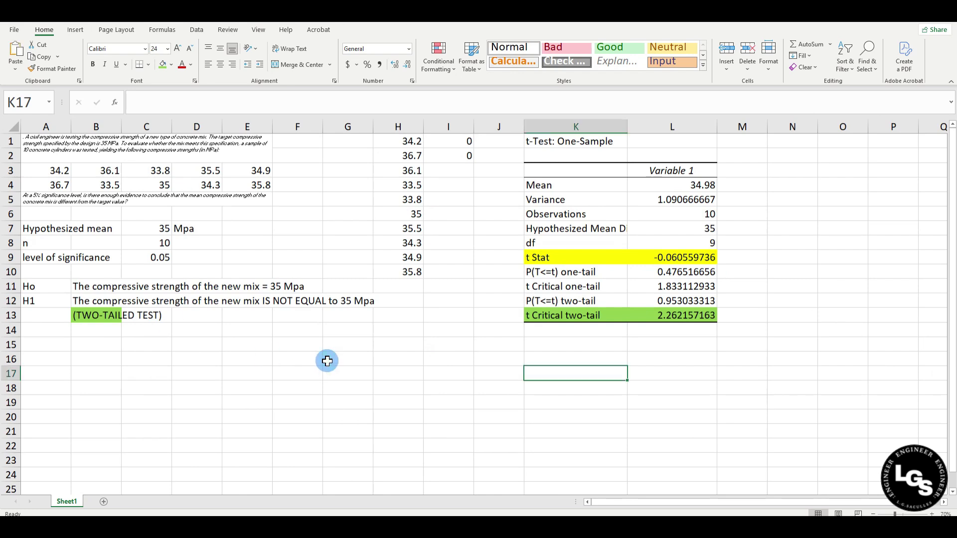
pyautogui.hotkey('ctrl', 'v')
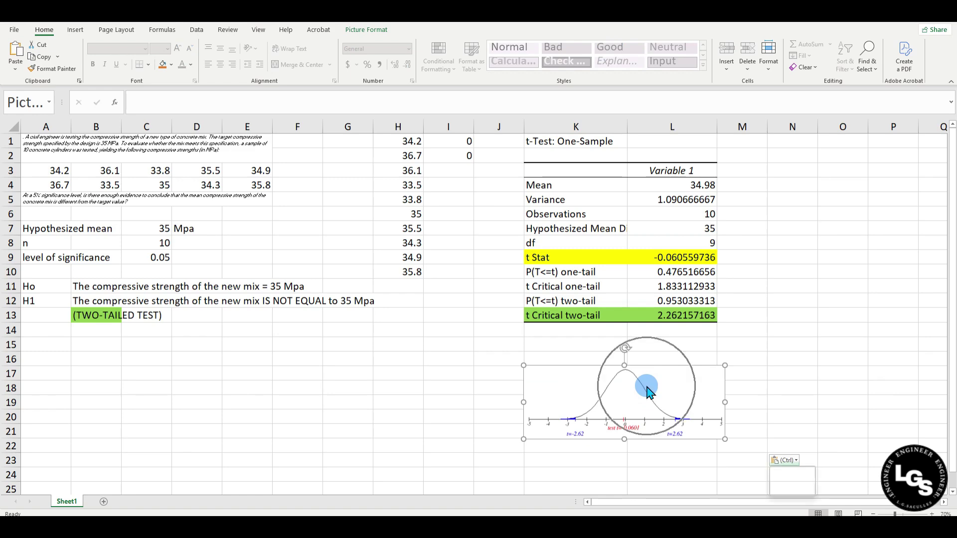
pyautogui.scroll(2, 652, 394)
pyautogui.scroll(1, 602, 434)
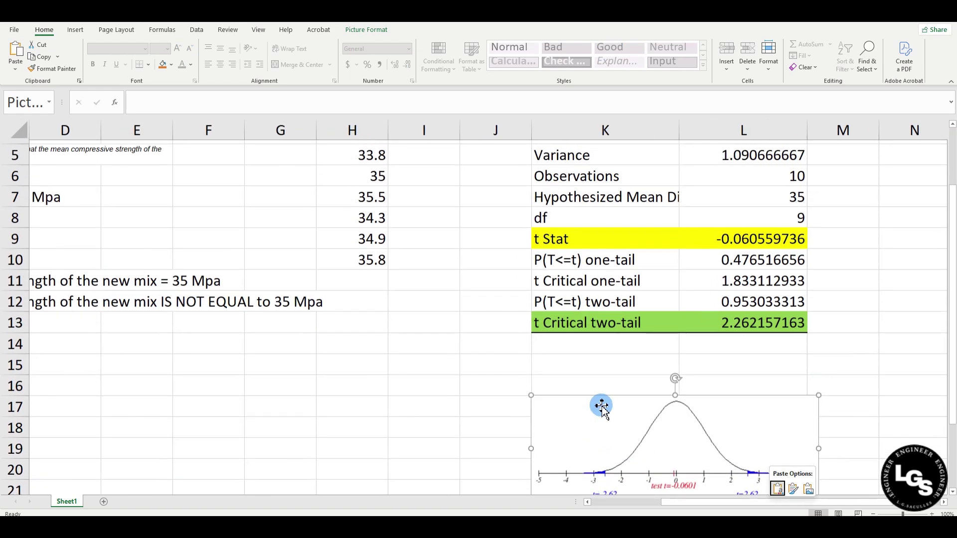
pyautogui.moveTo(688, 435); pyautogui.dragTo(726, 386)
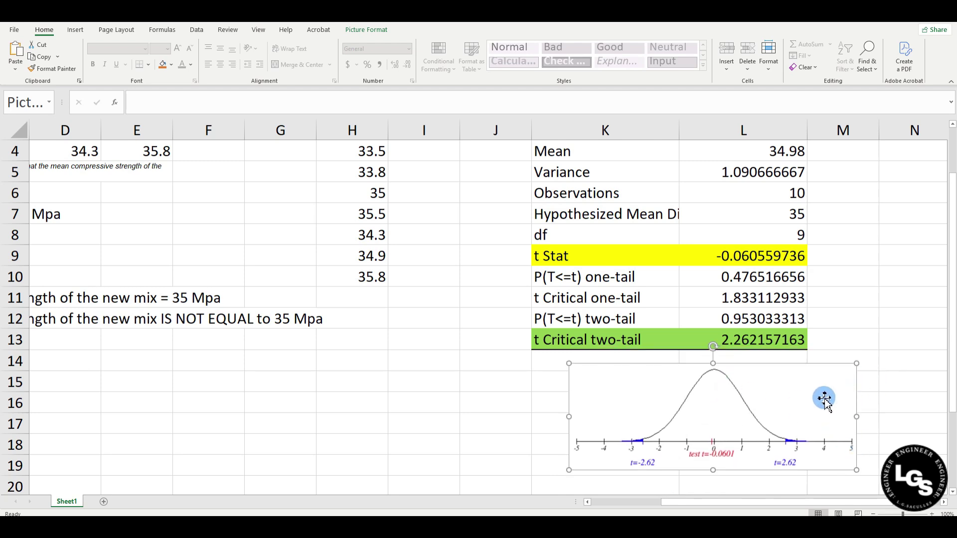
pyautogui.click(870, 316)
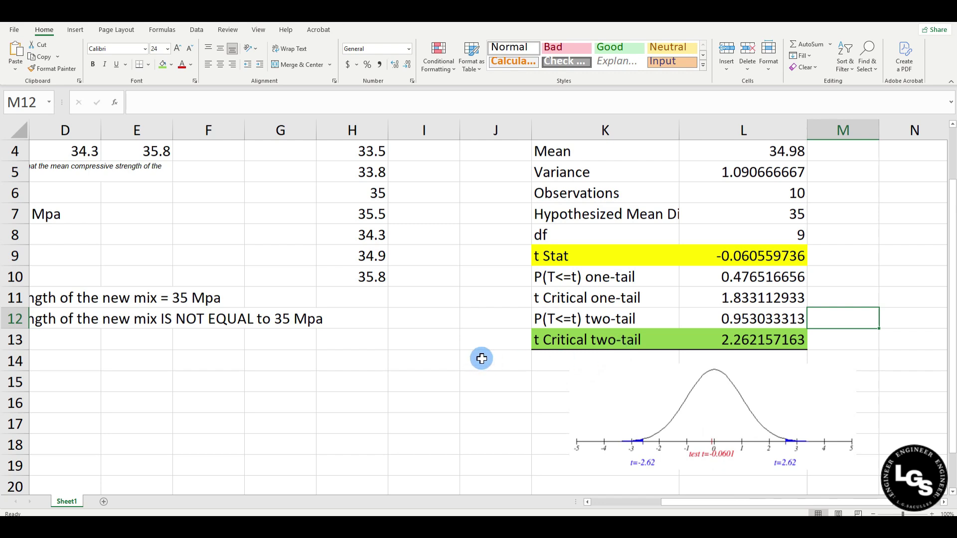
# Move the t-distribution picture away from the results table to the area below the hypotheses, around columns F to J.
pyautogui.moveTo(611, 405); pyautogui.dragTo(321, 399)
pyautogui.click(635, 386)
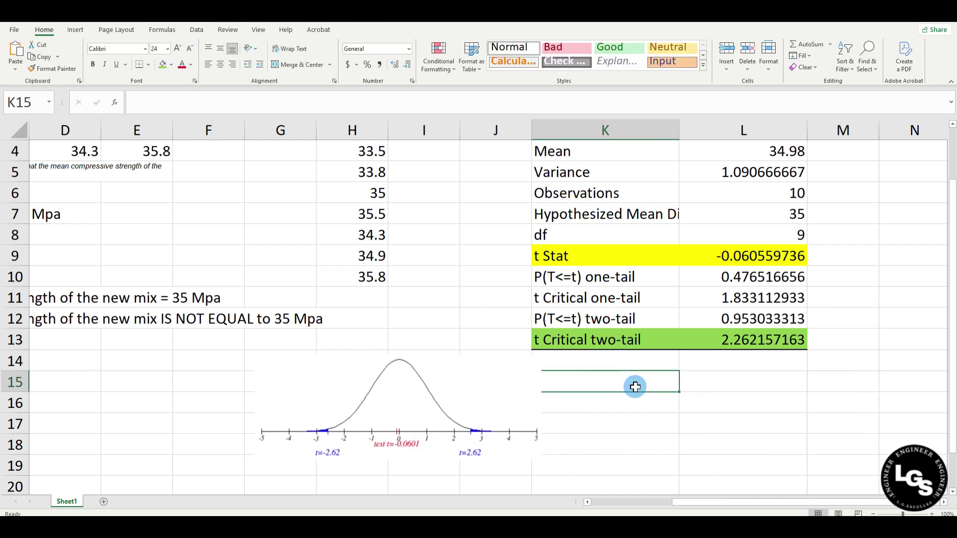
pyautogui.moveTo(474, 427); pyautogui.dragTo(436, 412)
# Enter the label "Decision" in K15 and "Do not reject Ho" in L15.
pyautogui.click(550, 380)
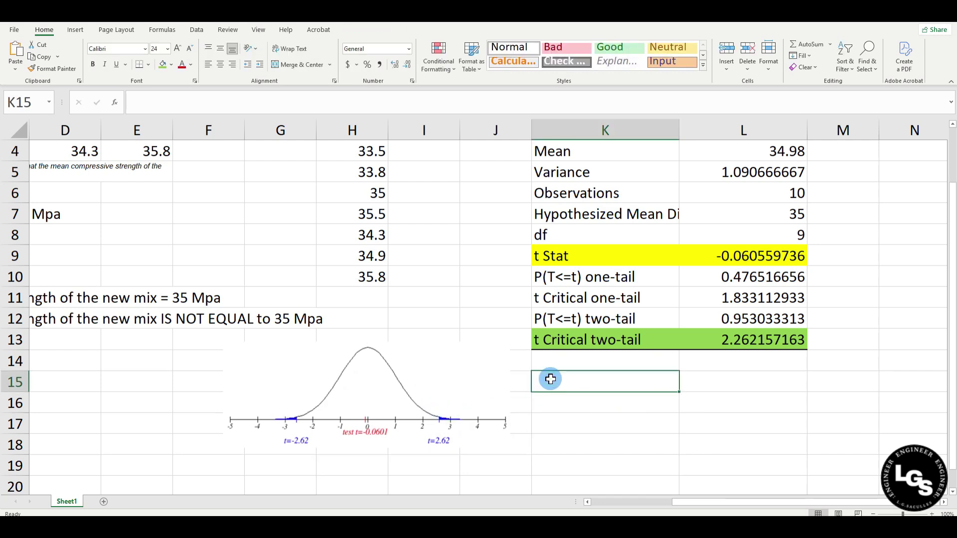
pyautogui.write('Decision')
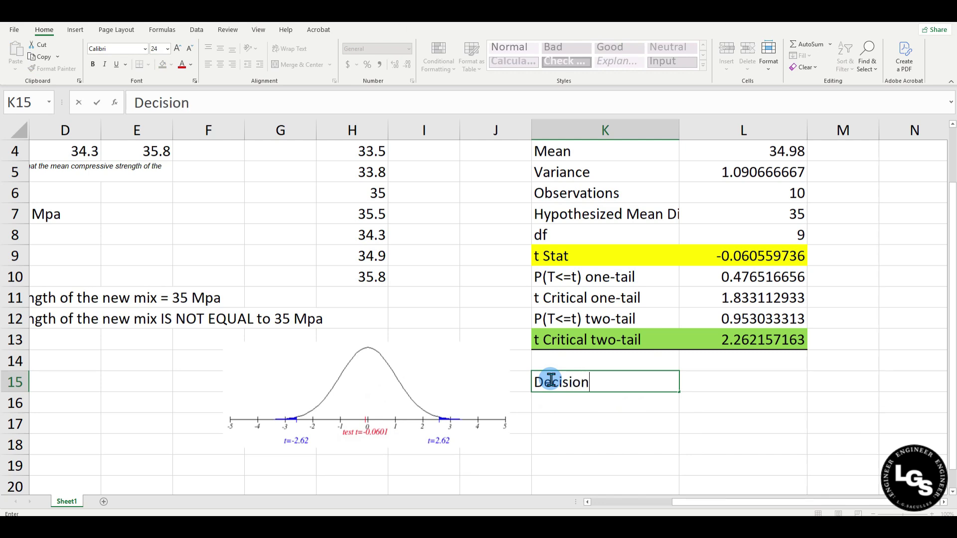
pyautogui.press('Tab')
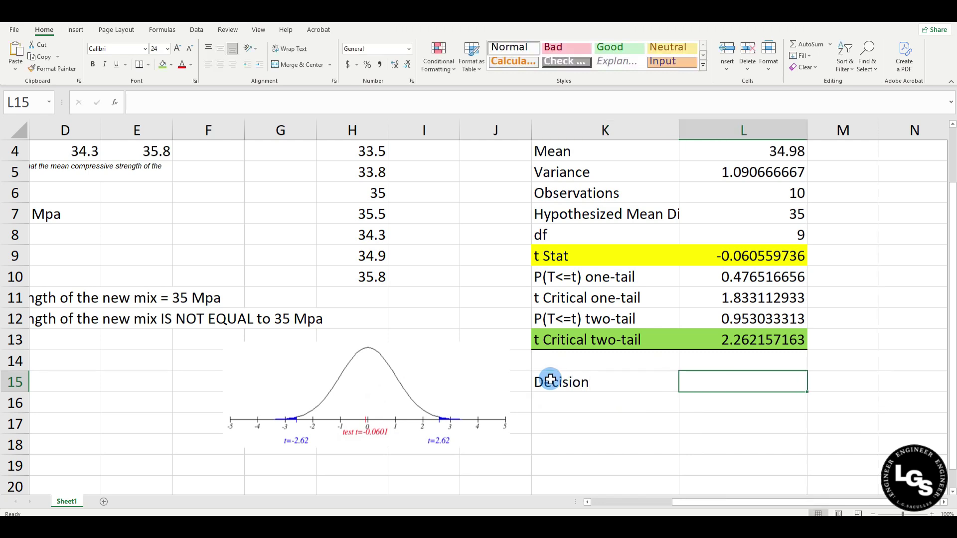
pyautogui.write('Do n')
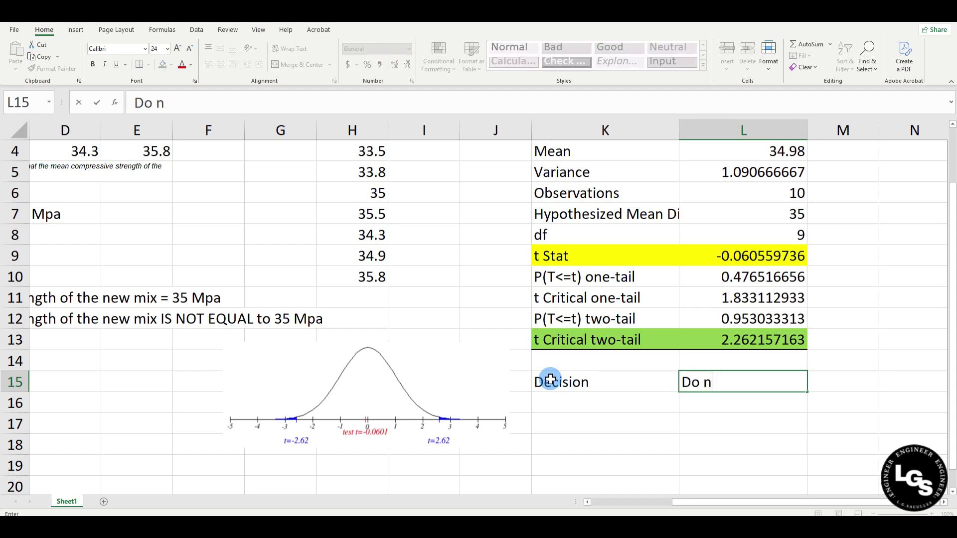
pyautogui.write('lt reject Ho')
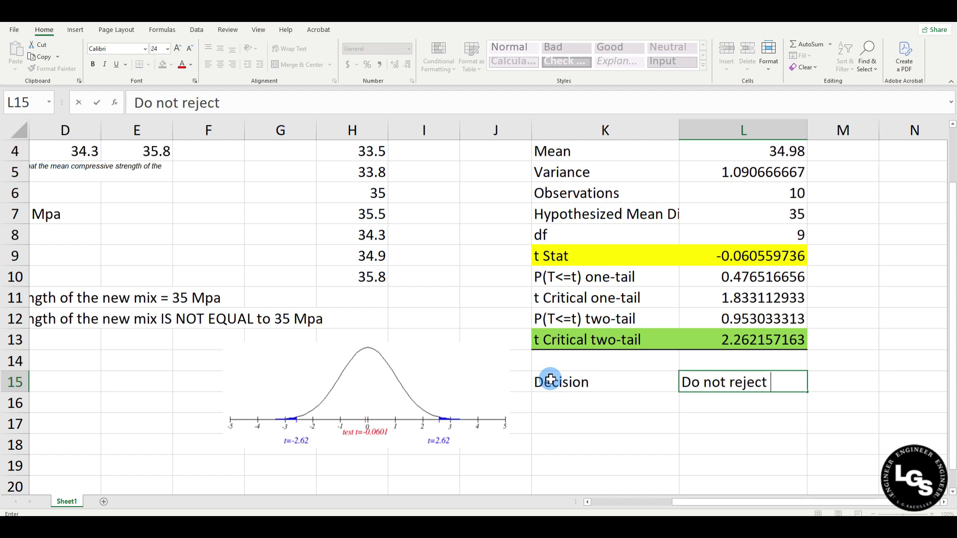
pyautogui.press('Return')
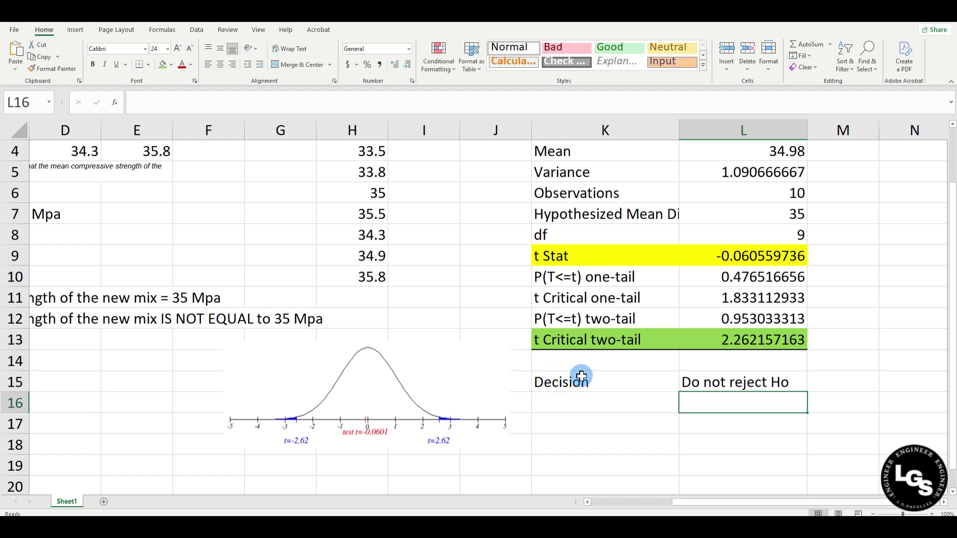
# Enter the label "Conclusion" in K16, directly below the Decision label.
pyautogui.click(578, 401)
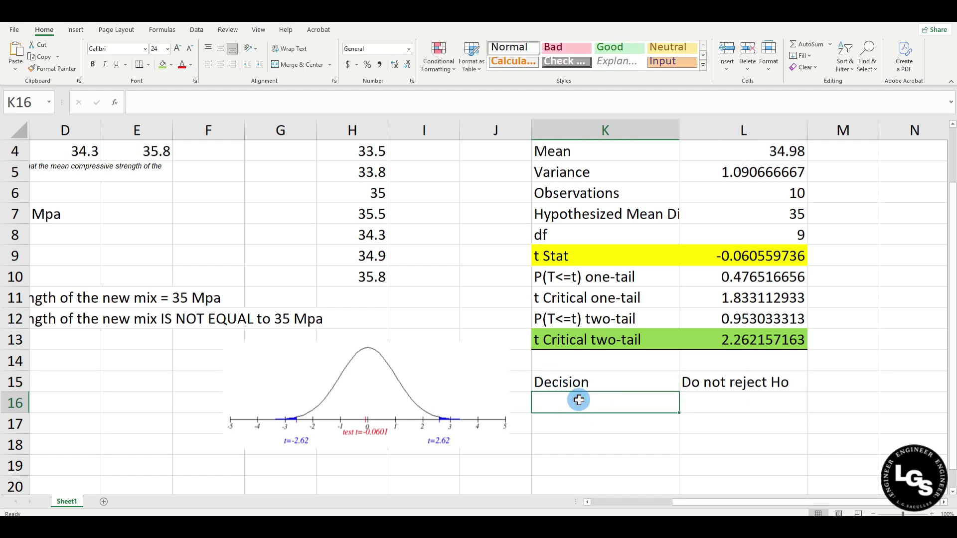
pyautogui.write('Conclusion')
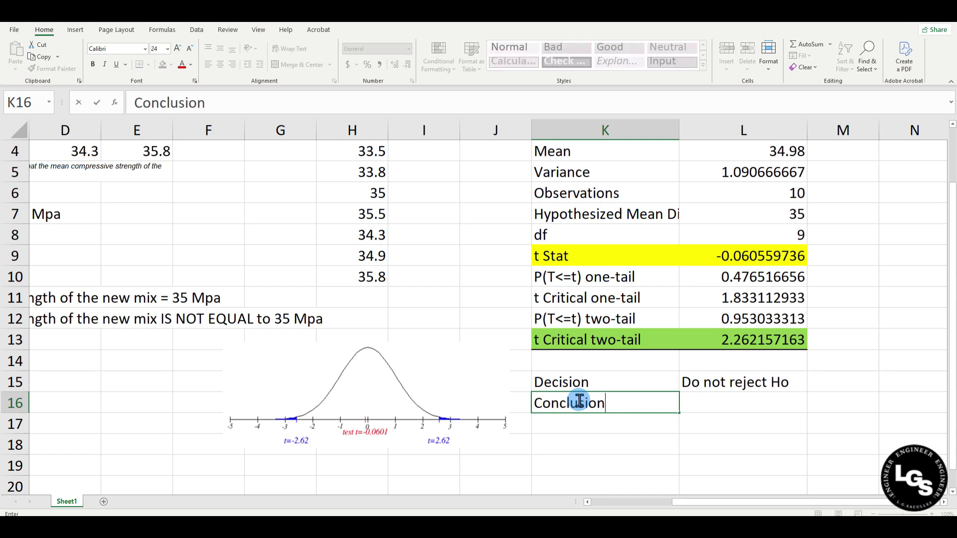
pyautogui.press('Return')
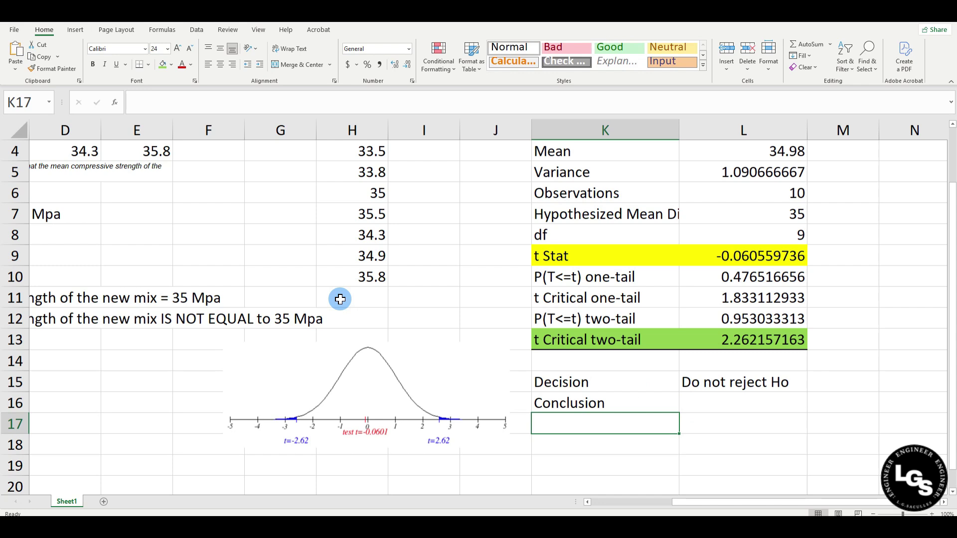
# Begin the conclusion in L16 with "At the 5% level of significance, there is not enough evidence".
pyautogui.click(715, 402)
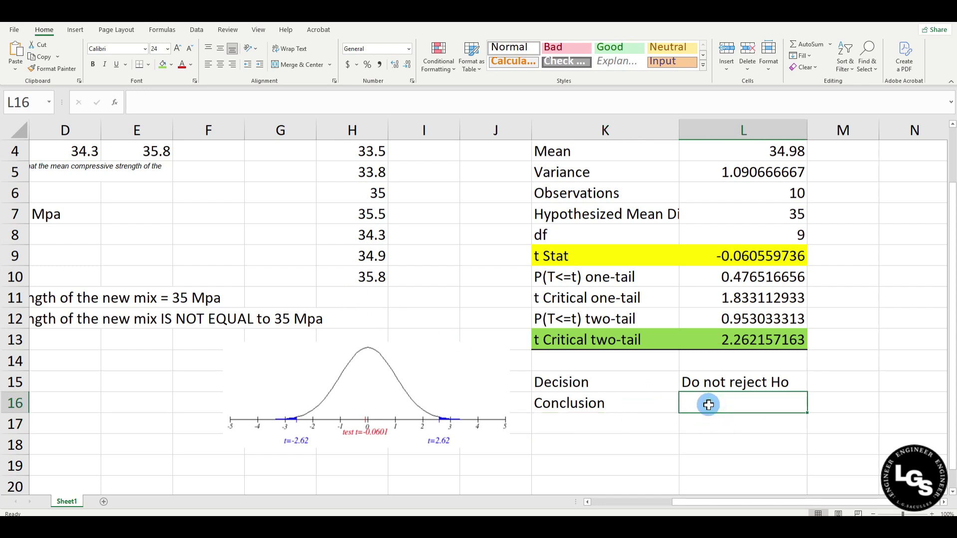
pyautogui.write('At the 5% level of significa')
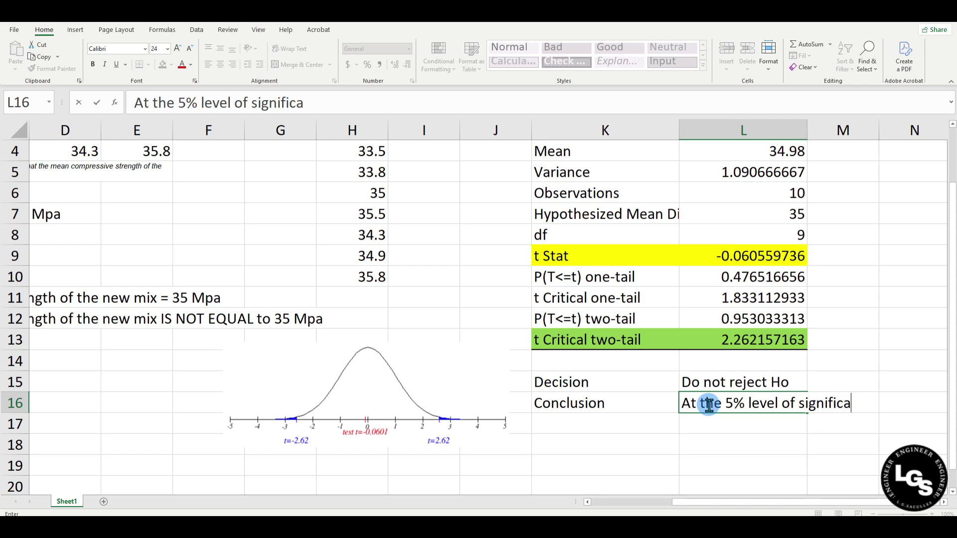
pyautogui.write('nce, there is not ')
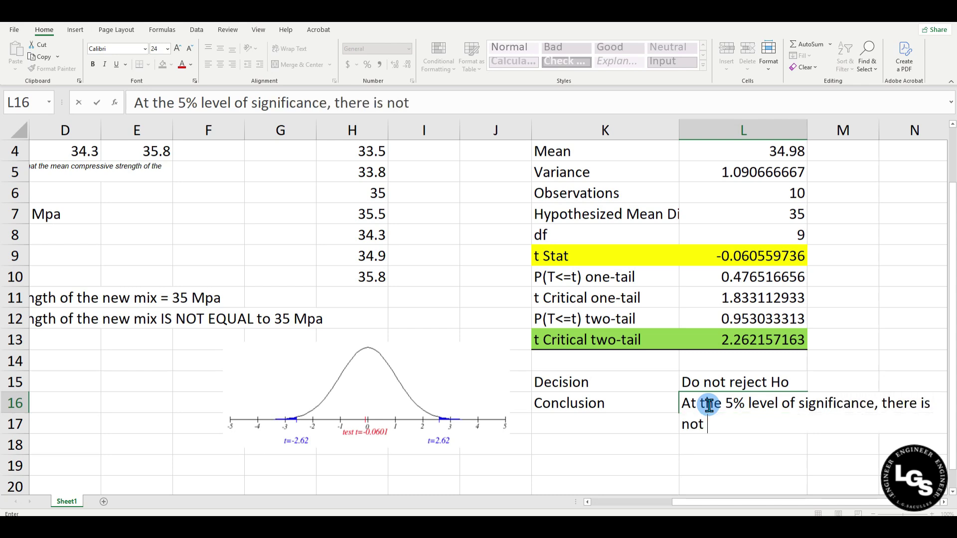
pyautogui.write('enough')
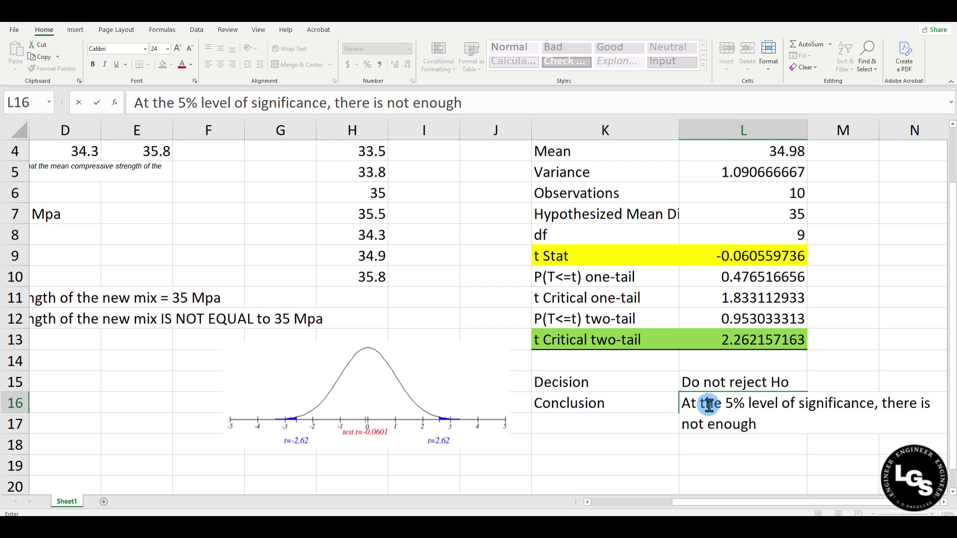
pyautogui.write(' evidence')
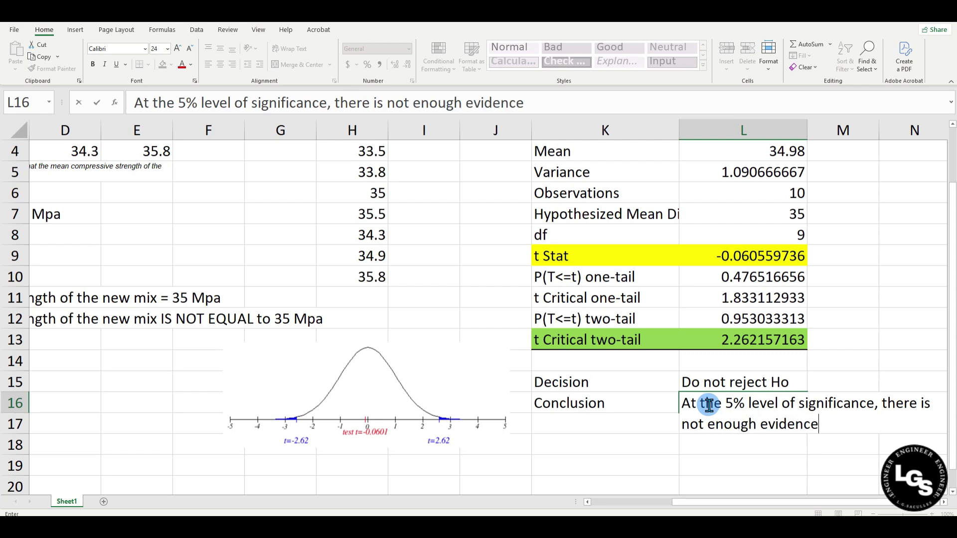
# Complete the L16 conclusion with "to conclude that the mean compressive strength of the concrete mix is different from 35 Mpa.".
pyautogui.write(' to conl')
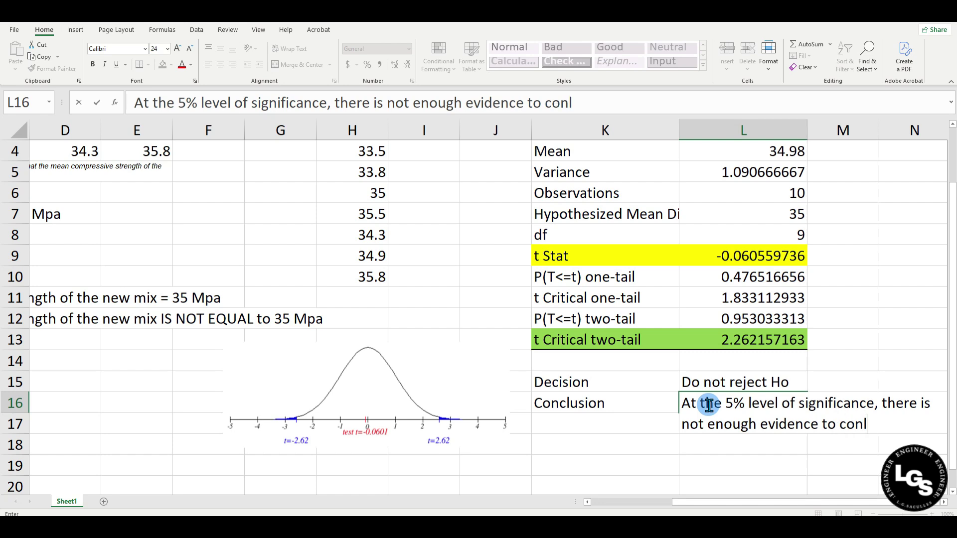
pyautogui.press('BackSpace')
pyautogui.write('clude that the m')
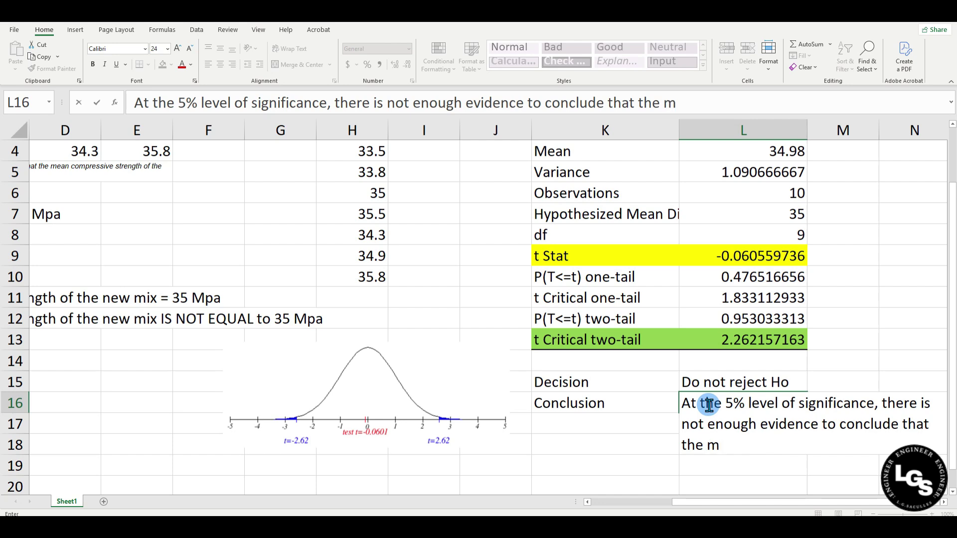
pyautogui.write('ean compressive streng')
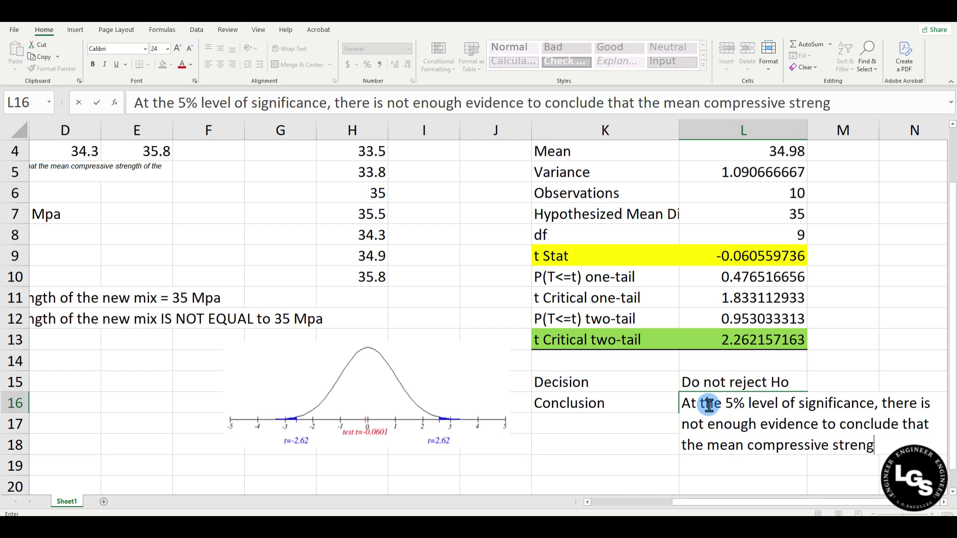
pyautogui.write('th of the concre')
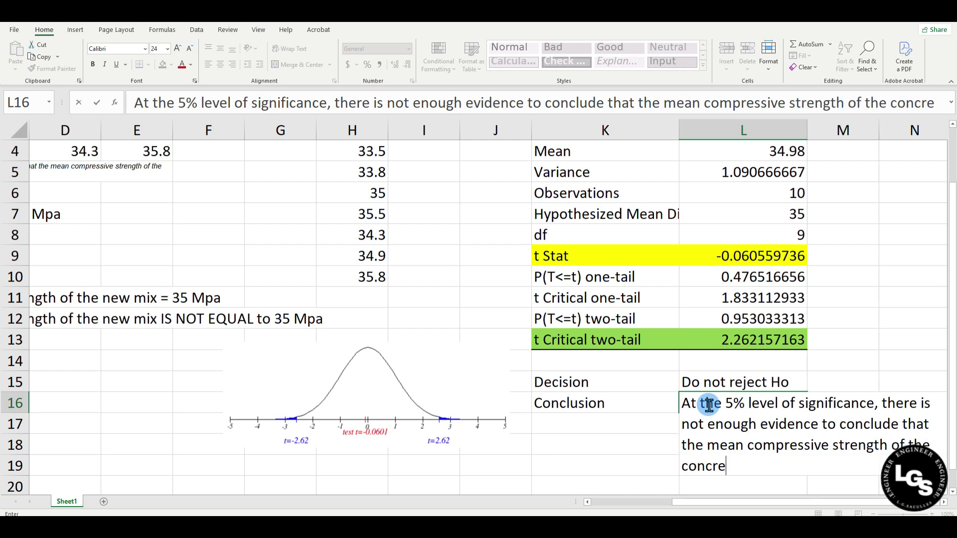
pyautogui.write('te mix')
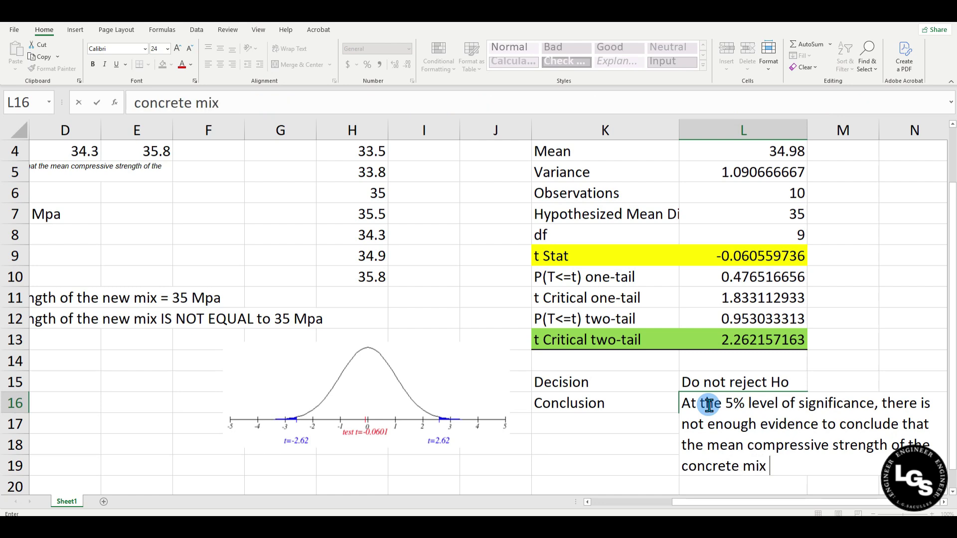
pyautogui.write(' is differen')
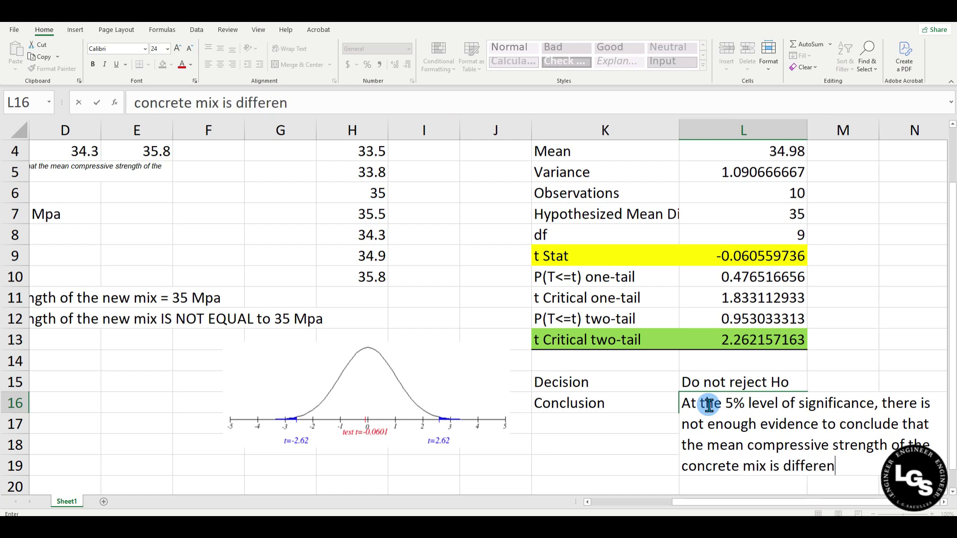
pyautogui.write('t from 35 Mpa.')
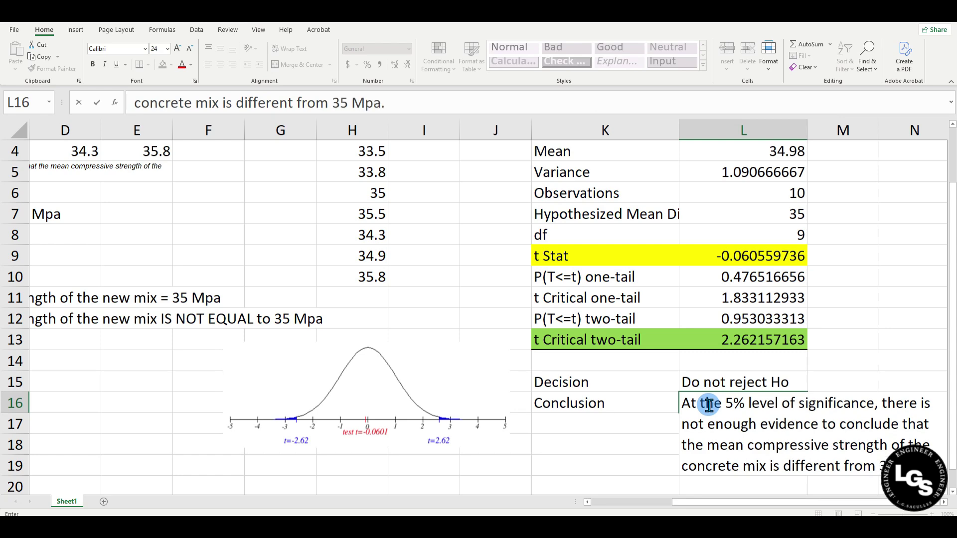
pyautogui.click(820, 342)
# Merge L16:O19 into one cell for the conclusion, wrap its text and align it to the top left.
pyautogui.keyDown('ctrl'); pyautogui.scroll(-1, 821, 341); pyautogui.keyUp('ctrl')
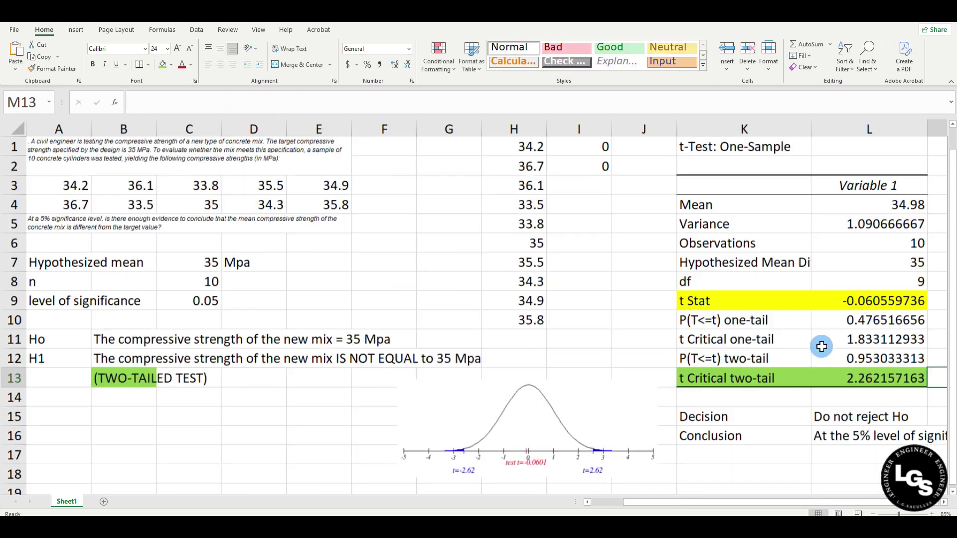
pyautogui.scroll(-1, 643, 401)
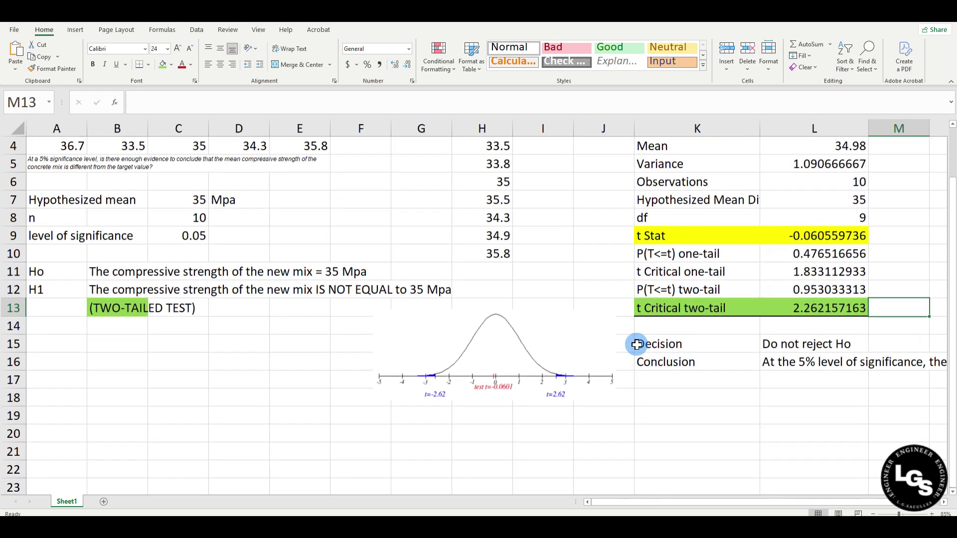
pyautogui.keyDown('ctrl'); pyautogui.scroll(-1, 637, 344); pyautogui.keyUp('ctrl')
pyautogui.moveTo(641, 361); pyautogui.dragTo(867, 406)
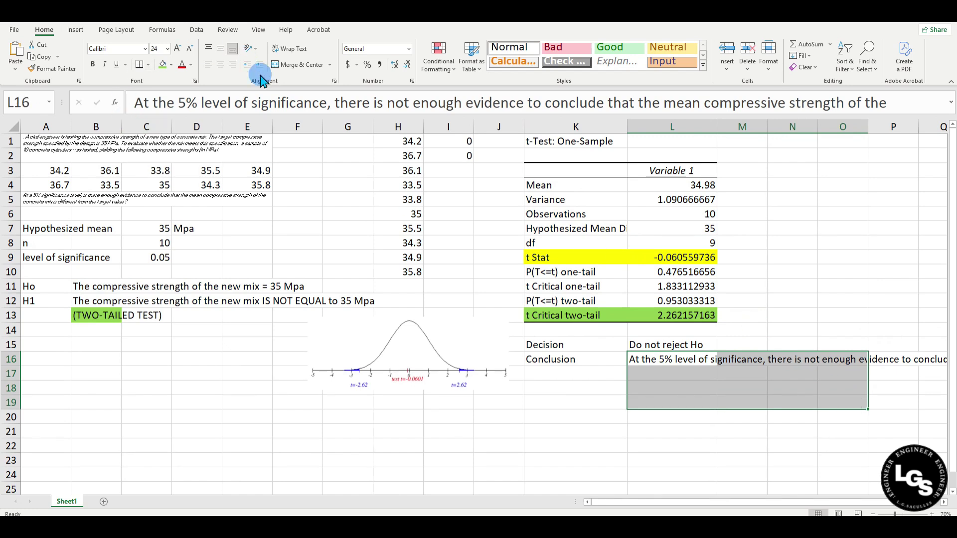
pyautogui.click(301, 65)
pyautogui.click(289, 48)
pyautogui.click(209, 49)
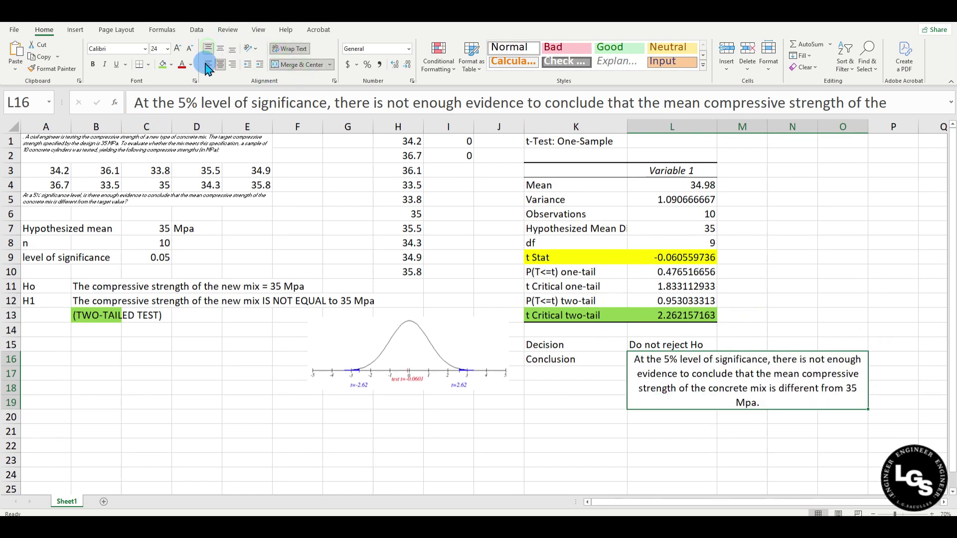
pyautogui.click(208, 65)
pyautogui.click(721, 371)
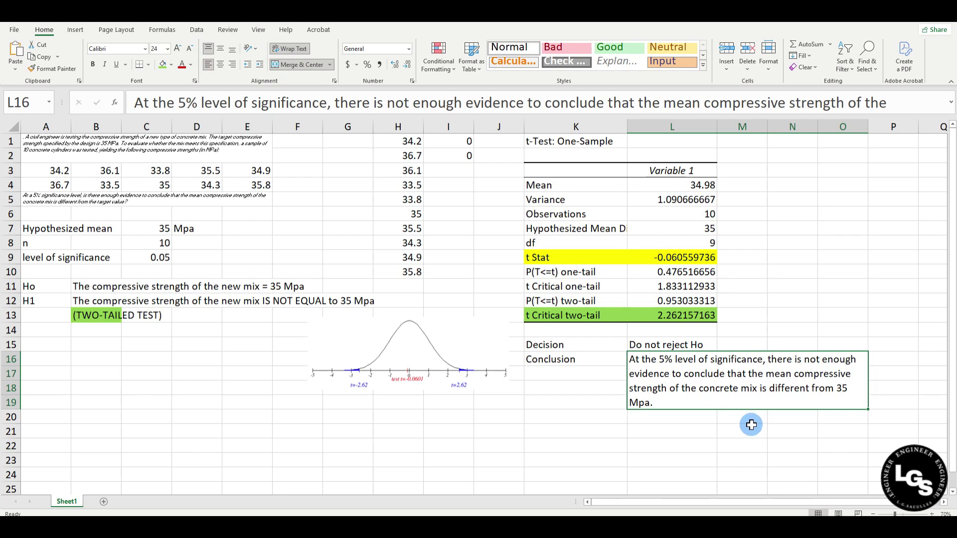
pyautogui.click(588, 418)
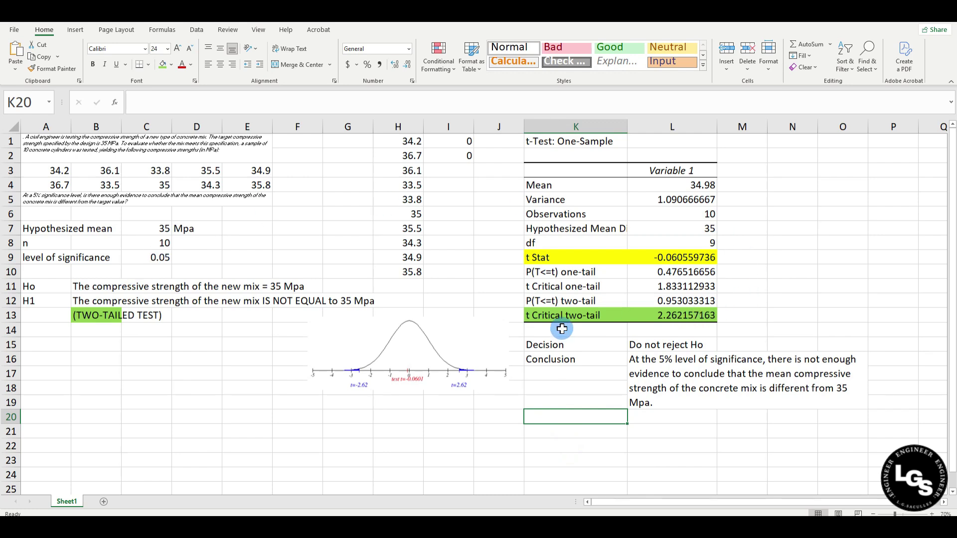
# Fill the P(T<=t) two-tail row (K12:L12) of the t-test results with yellow.
pyautogui.moveTo(569, 301); pyautogui.dragTo(648, 302)
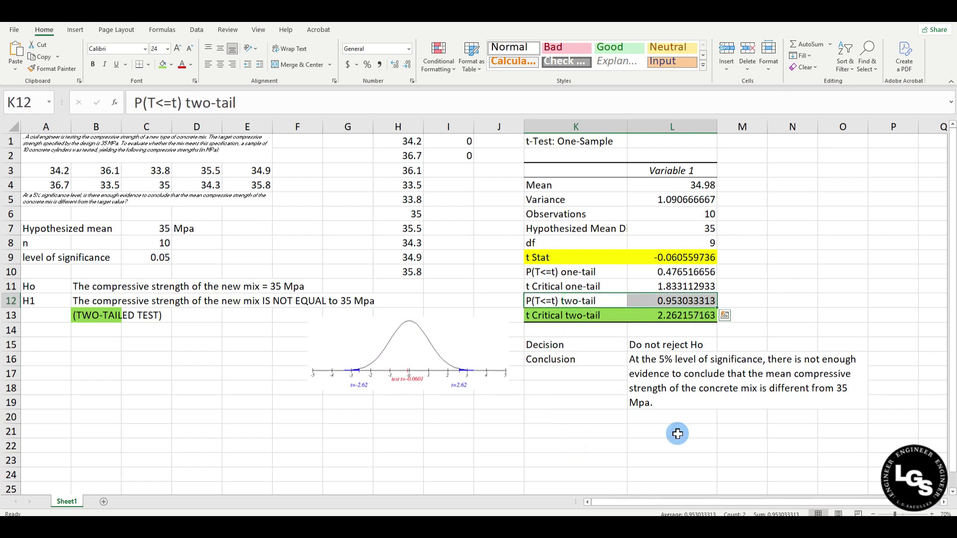
pyautogui.click(171, 64)
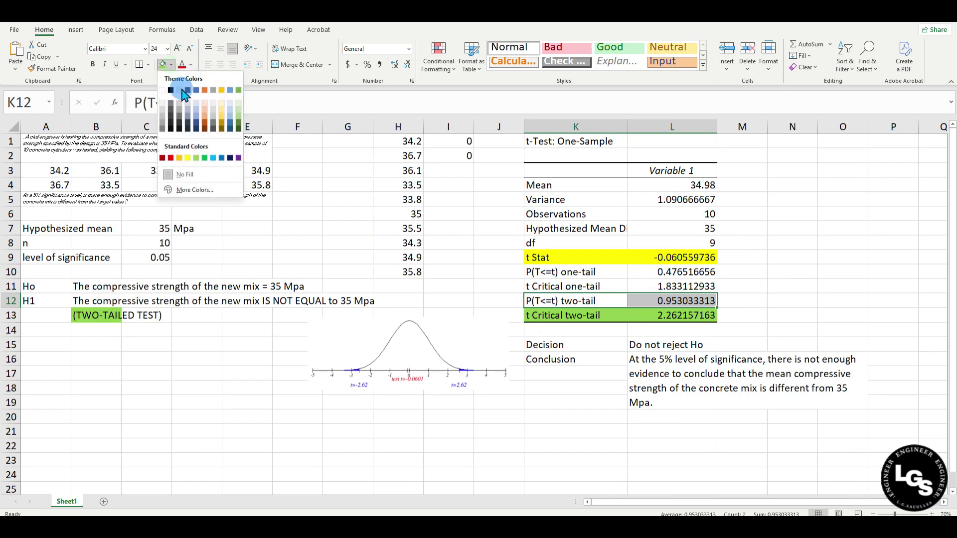
pyautogui.click(188, 158)
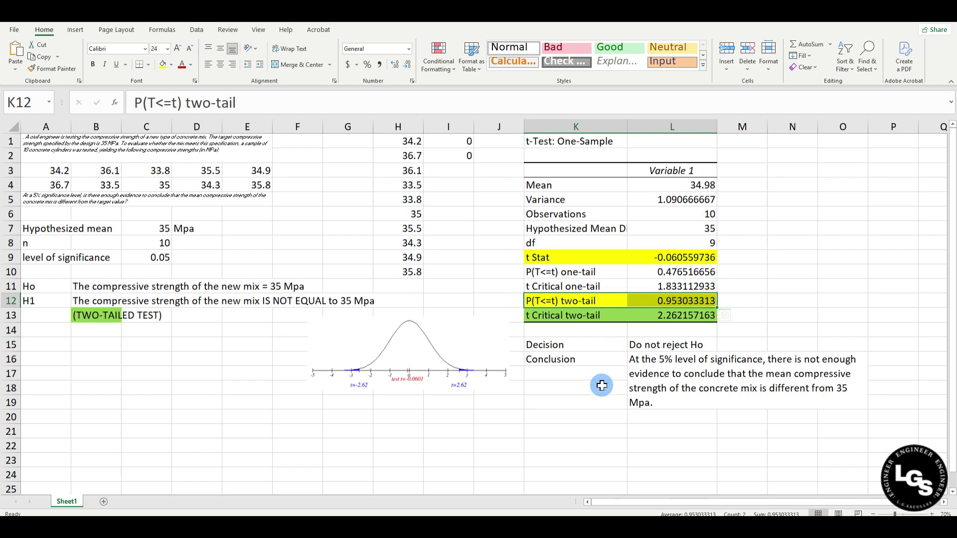
pyautogui.click(563, 418)
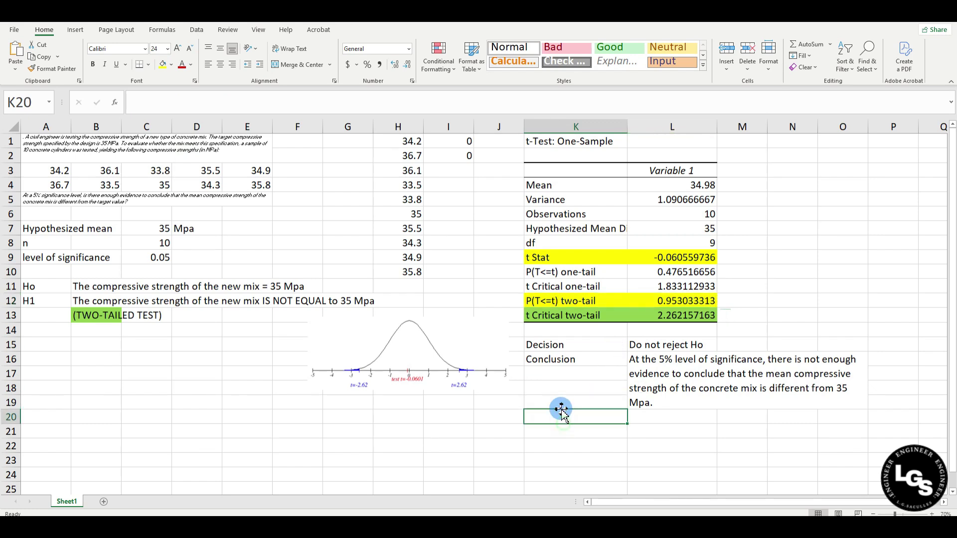
pyautogui.click(560, 348)
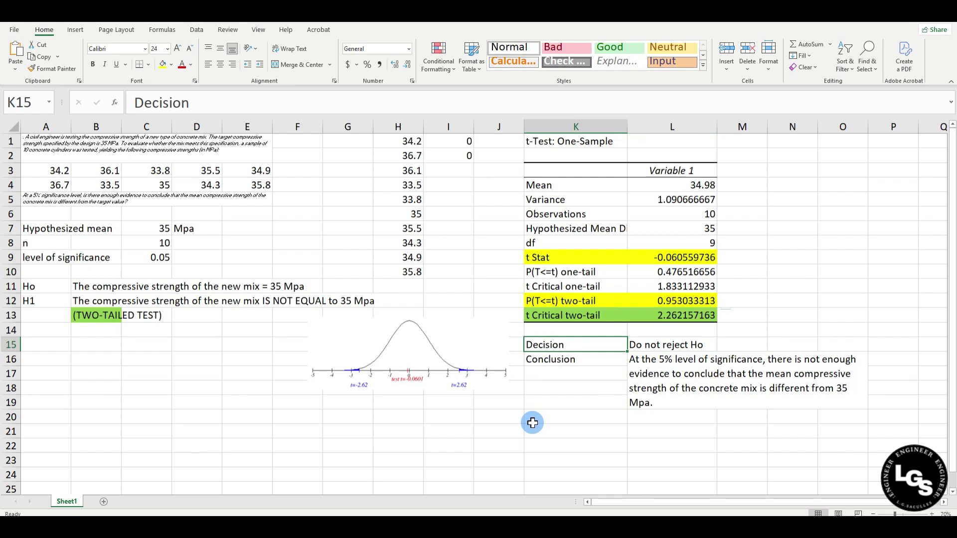